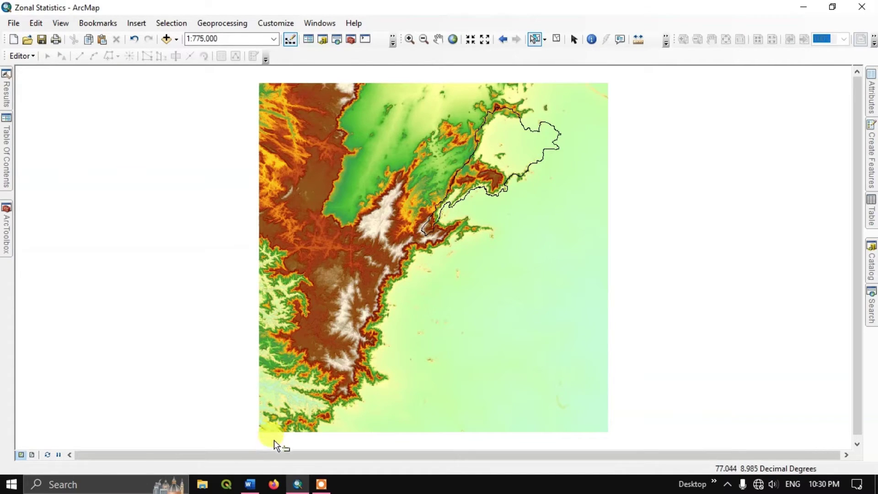
Switch from the ArcMap elevation map to the Word 'Zonal Statistics' notes
left_click(251, 485)
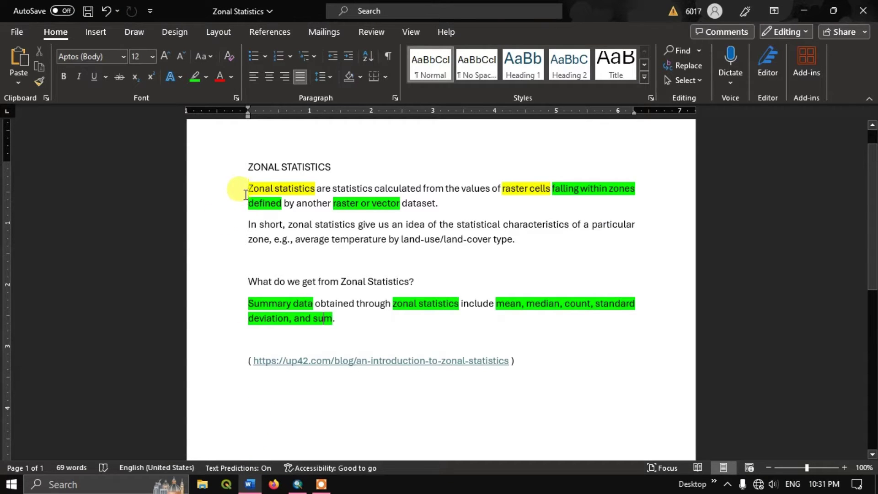
Highlight phrases in the zonal statistics definition, such as 'values of raster cells', then return to ArcMap
left_click_drag(246, 191, 567, 196)
left_click(567, 197)
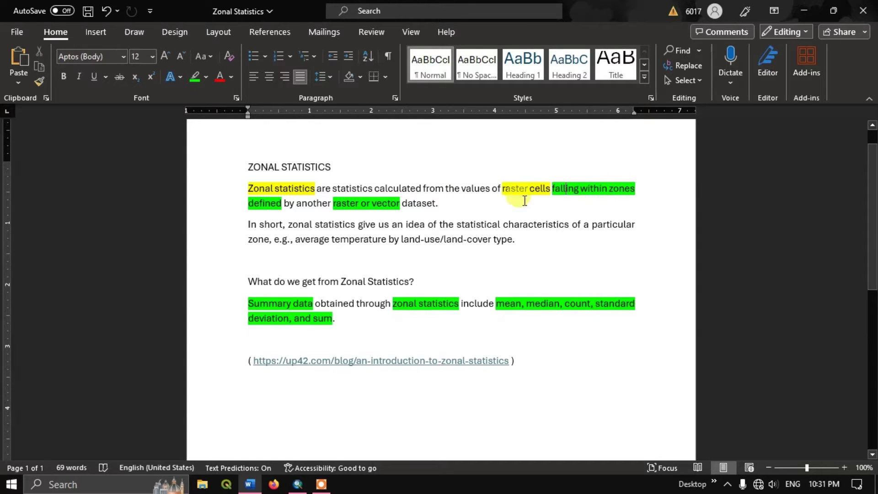
left_click_drag(287, 204, 467, 211)
left_click(467, 212)
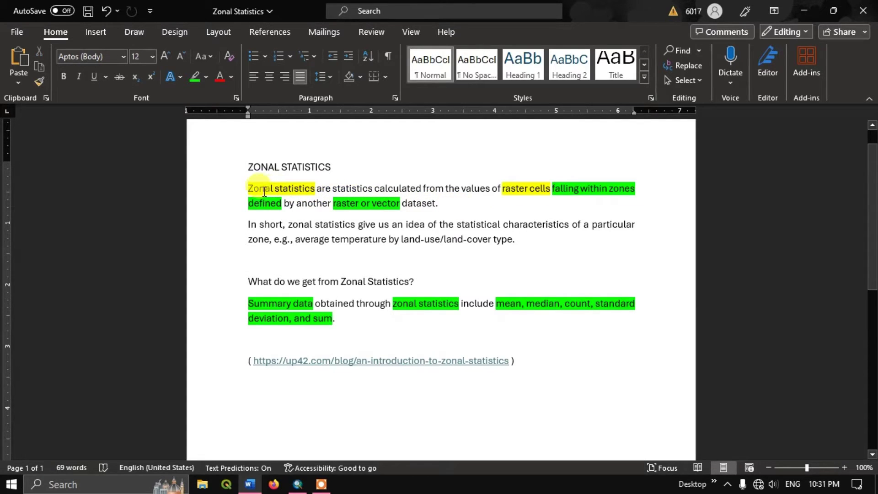
double_click(335, 191)
left_click(315, 190)
left_click_drag(375, 189, 551, 191)
left_click(298, 485)
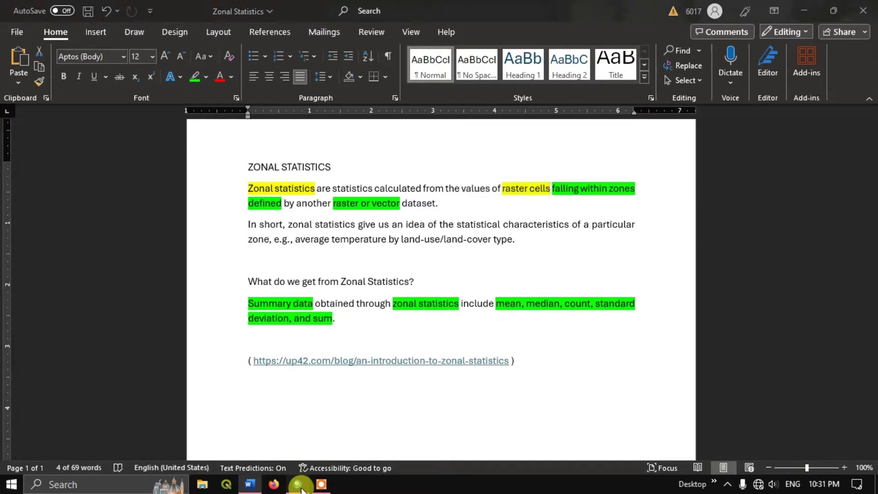
mouse_move(6, 157)
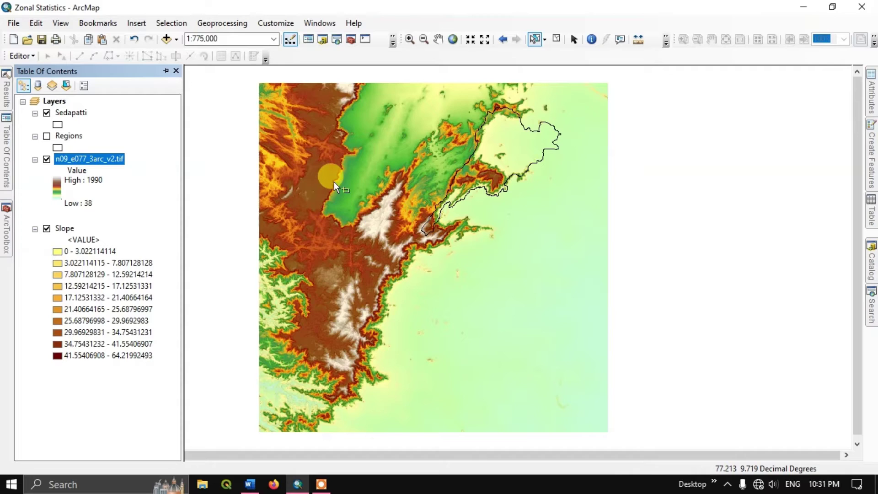
Go back to the Word notes listing mean, median, count, standard deviation and sum
left_click(447, 144)
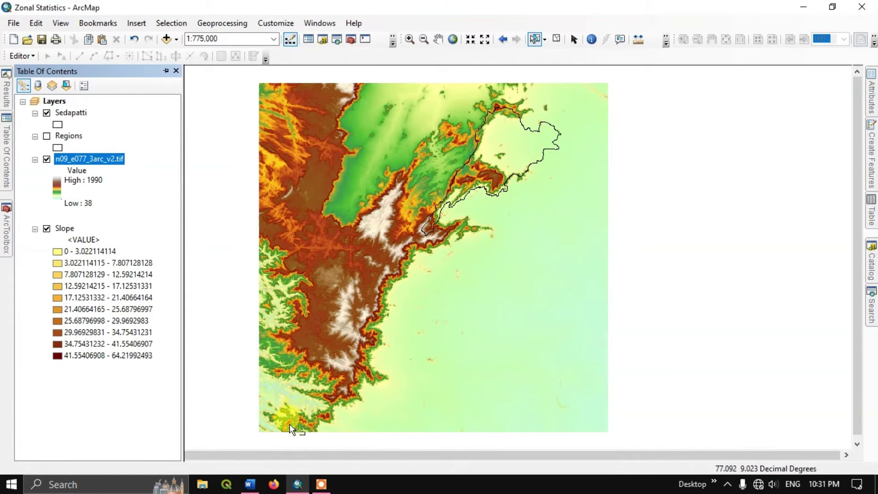
left_click(250, 484)
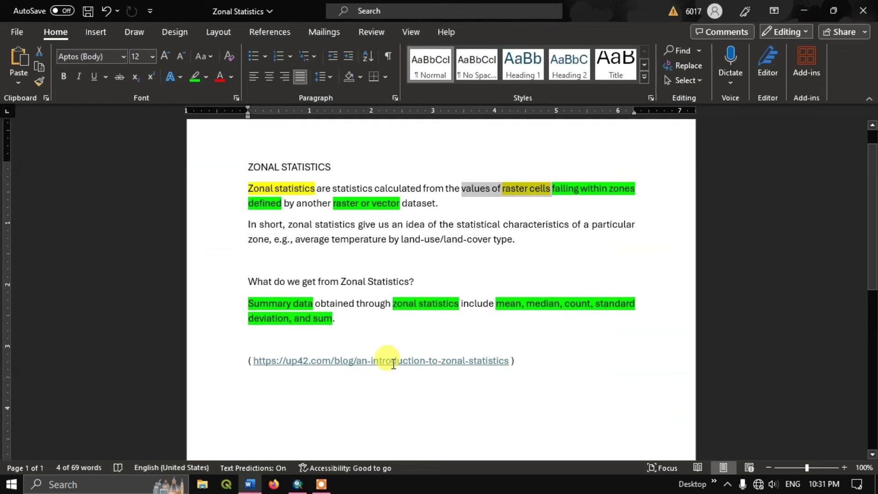
Highlight 'raster cells falling within zones defined' in the notes, then return to ArcMap
left_click(534, 280)
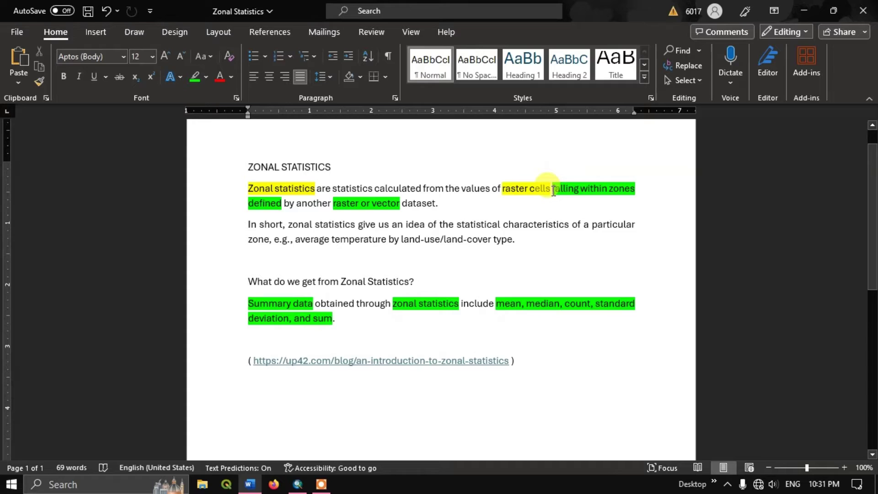
double_click(555, 192)
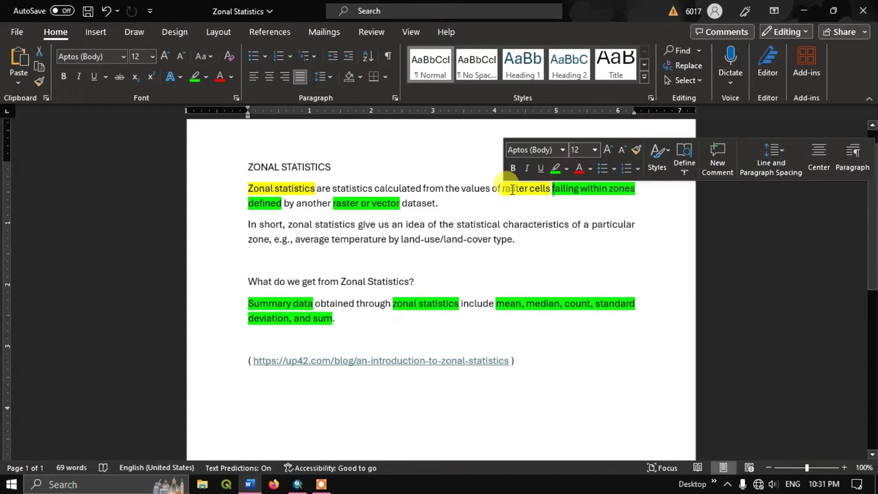
left_click_drag(503, 190, 283, 204)
left_click(295, 204)
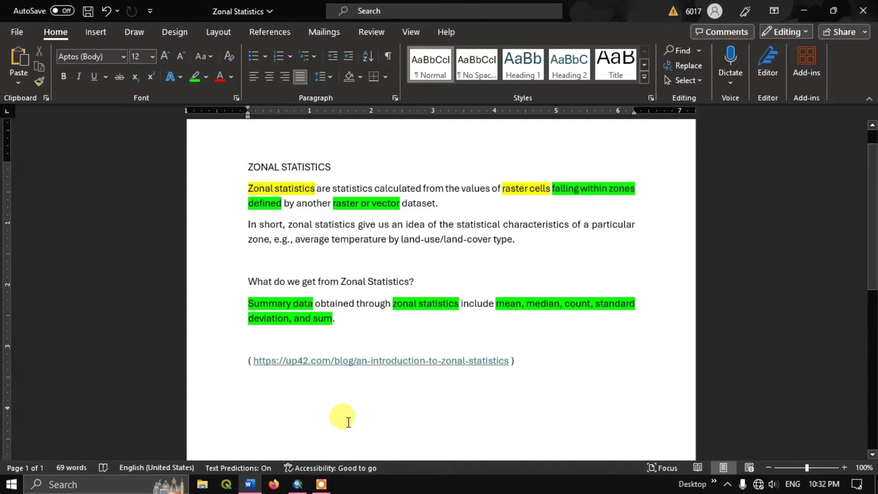
left_click(298, 486)
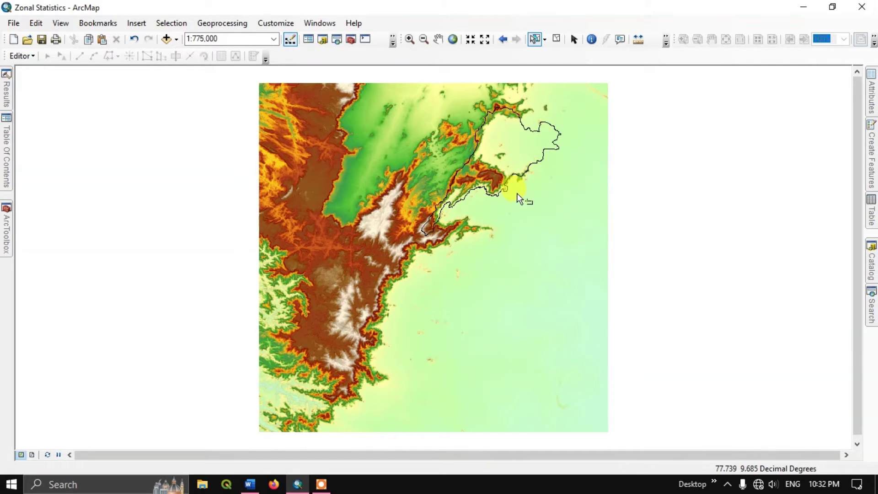
Select the outlined boundary polygon, zoom to about 1:400,000, then switch to the Word notes
left_click(521, 144)
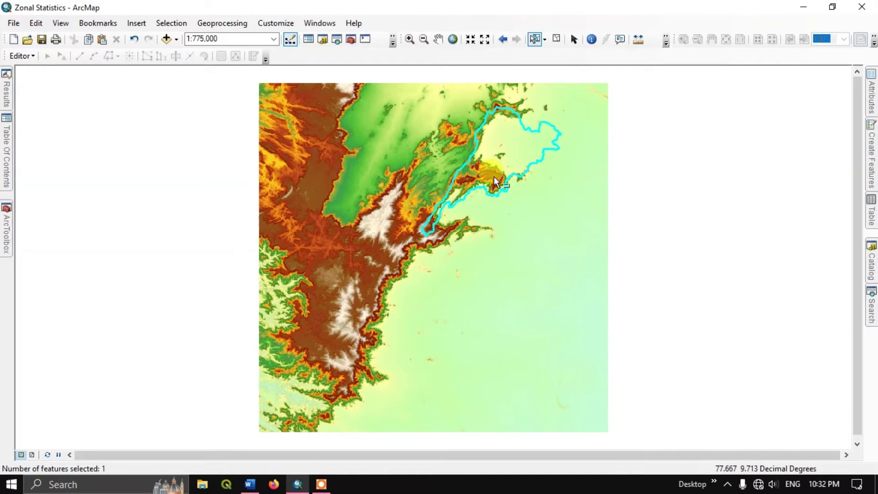
scroll(547, 106, "up", 2)
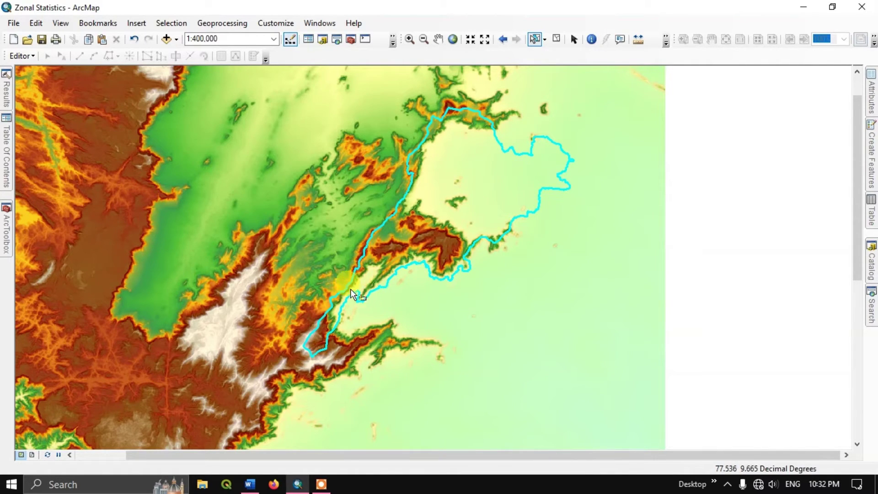
left_click(250, 484)
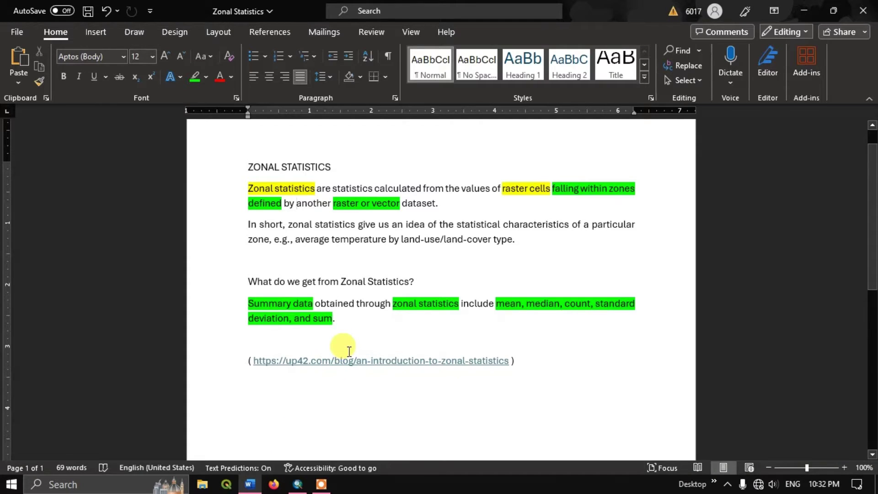
Highlight 'mean' and 'sum' in the notes, then return to ArcMap and open ArcToolbox
scroll(344, 348, "down", 1)
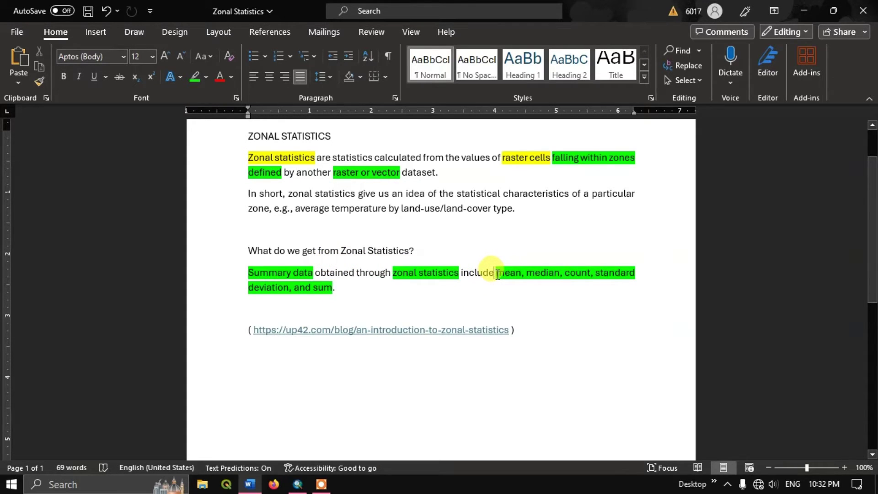
left_click_drag(497, 275, 581, 275)
left_click_drag(314, 292, 334, 293)
left_click(392, 307)
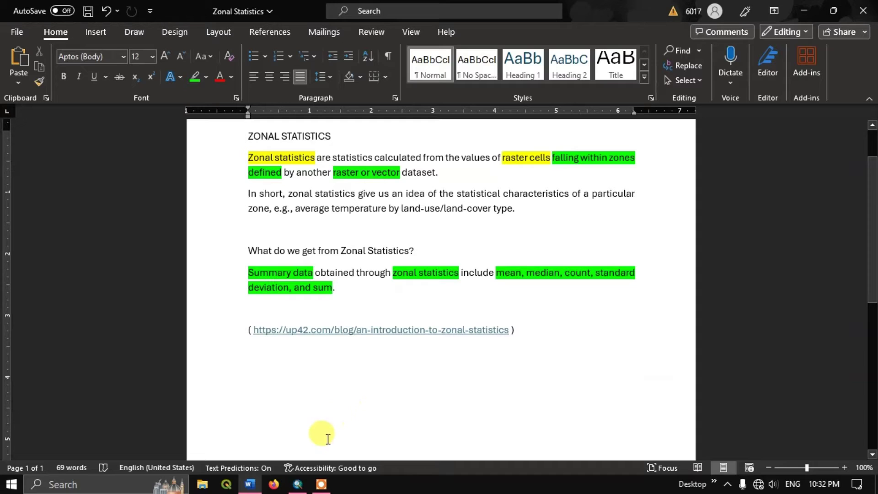
left_click(300, 486)
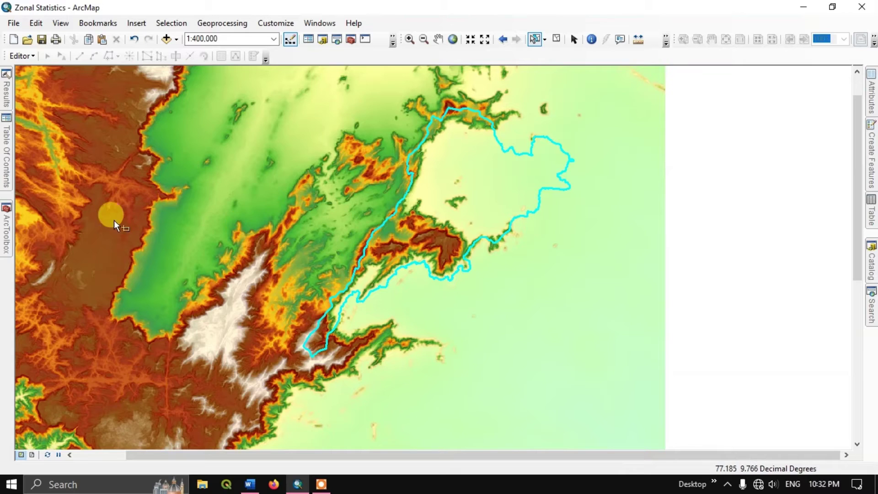
left_click(7, 231)
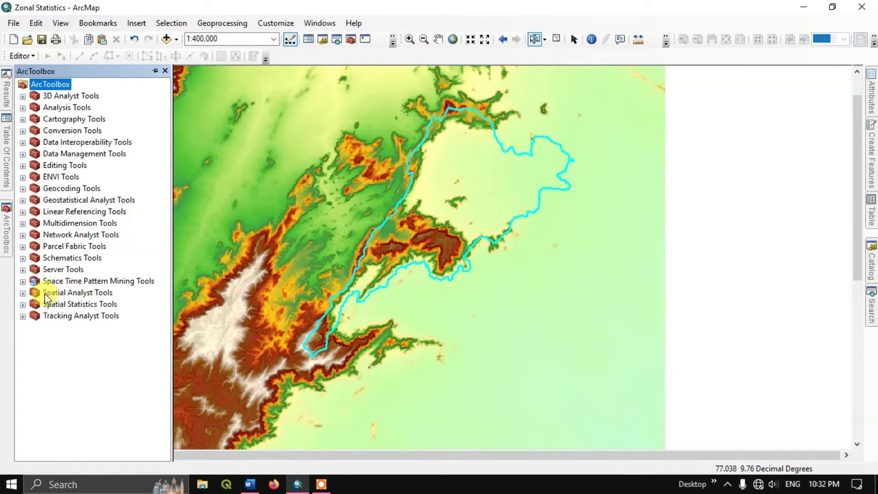
Launch Zonal Statistics as Table from Spatial Analyst Tools > Zonal in ArcToolbox
left_click(22, 293)
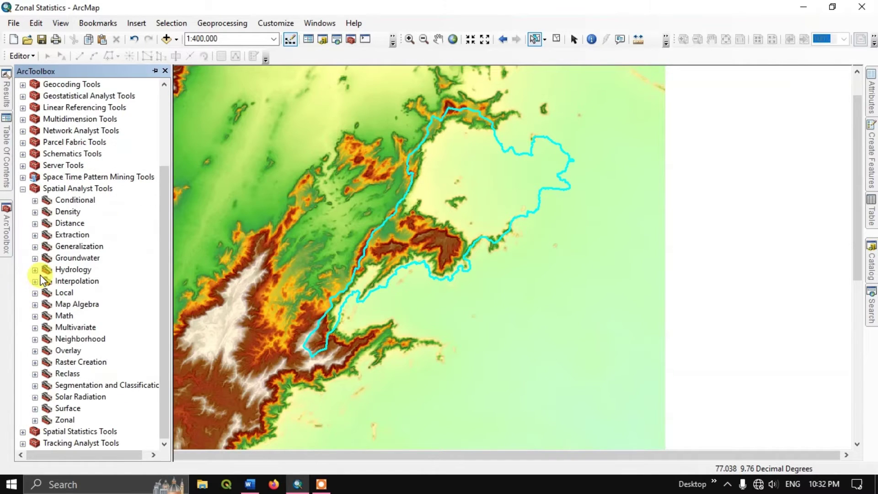
left_click(34, 420)
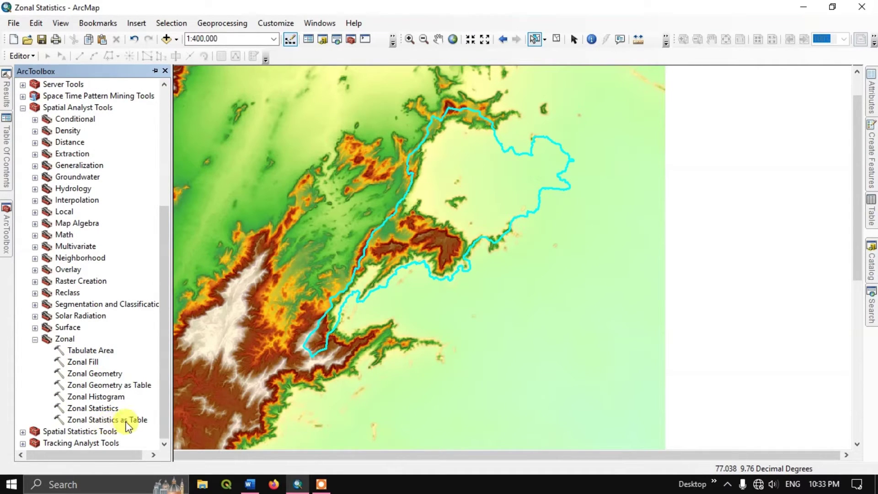
double_click(101, 421)
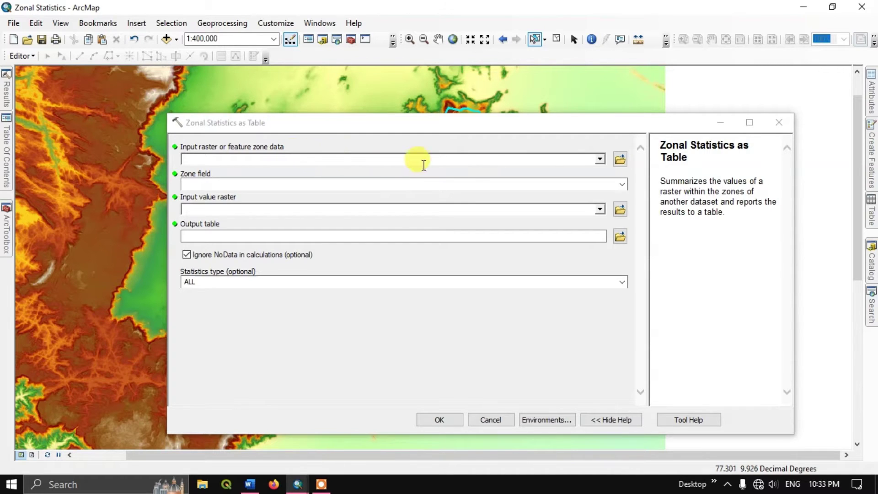
Read the help for the zone data input and reposition the tool window
left_click(488, 160)
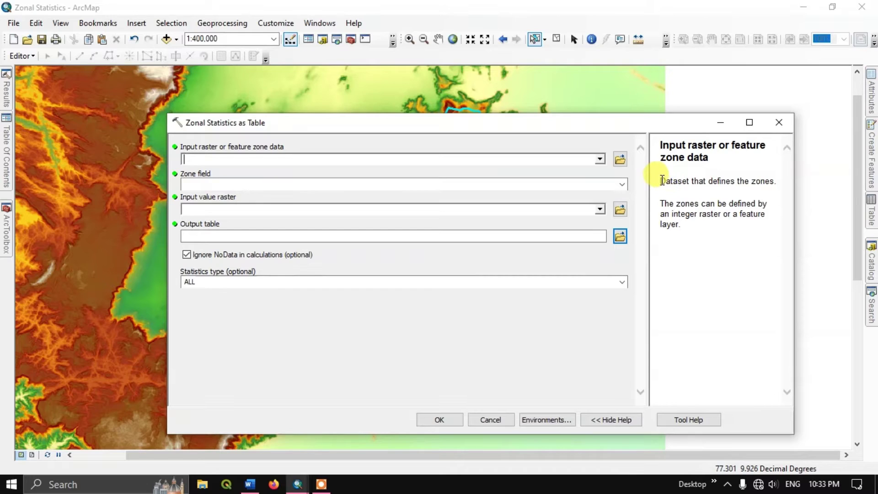
left_click_drag(665, 181, 775, 181)
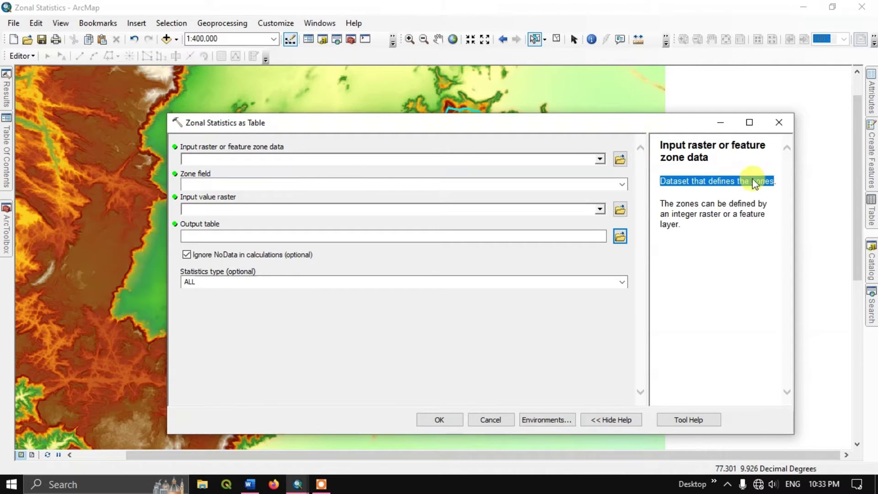
left_click_drag(531, 130, 497, 338)
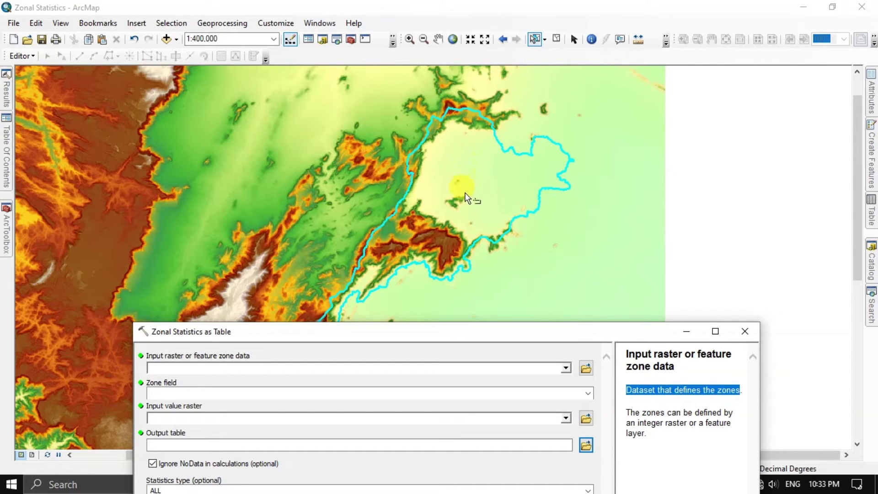
left_click_drag(478, 332, 543, 146)
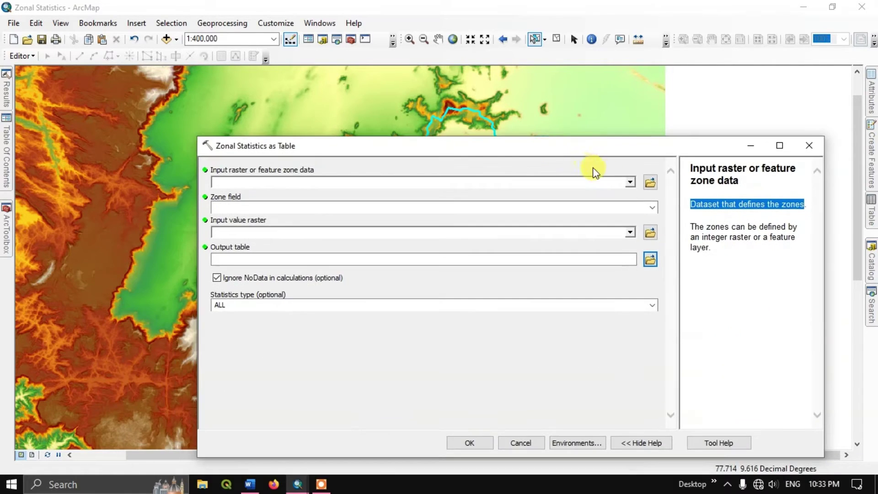
Set the zone data to Sedapatti and the zone field to b_name
left_click(630, 182)
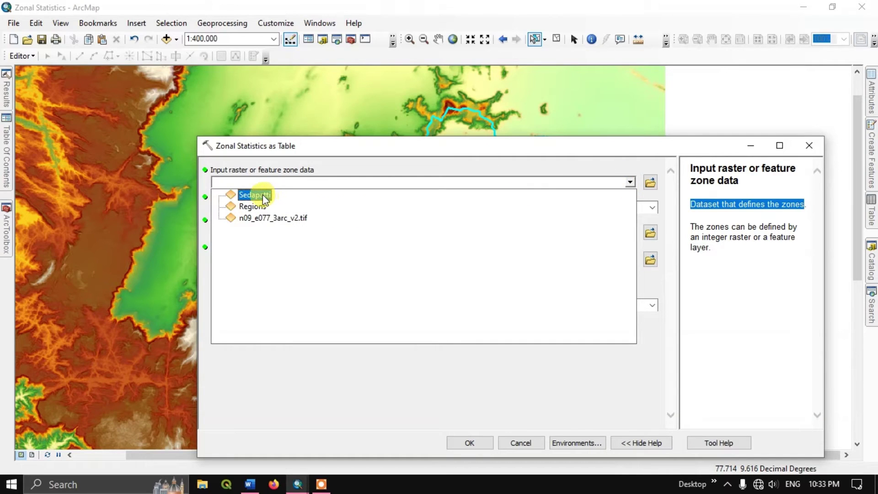
left_click(263, 194)
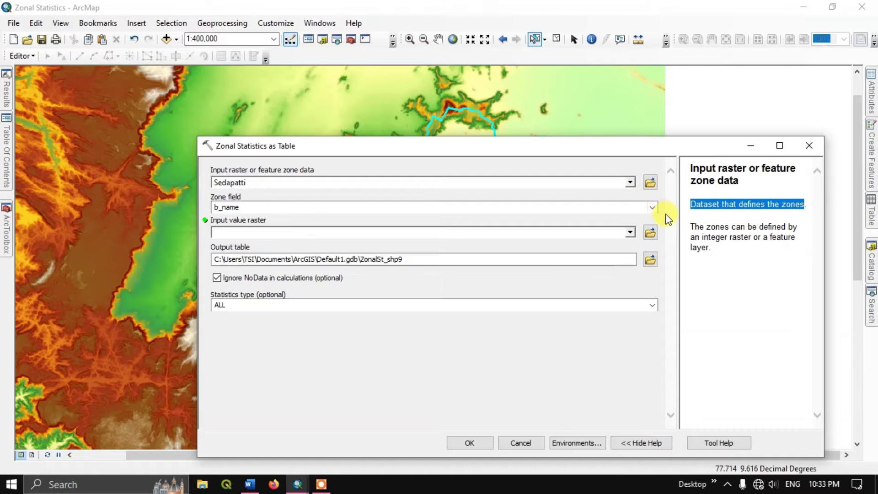
left_click_drag(641, 148, 638, 130)
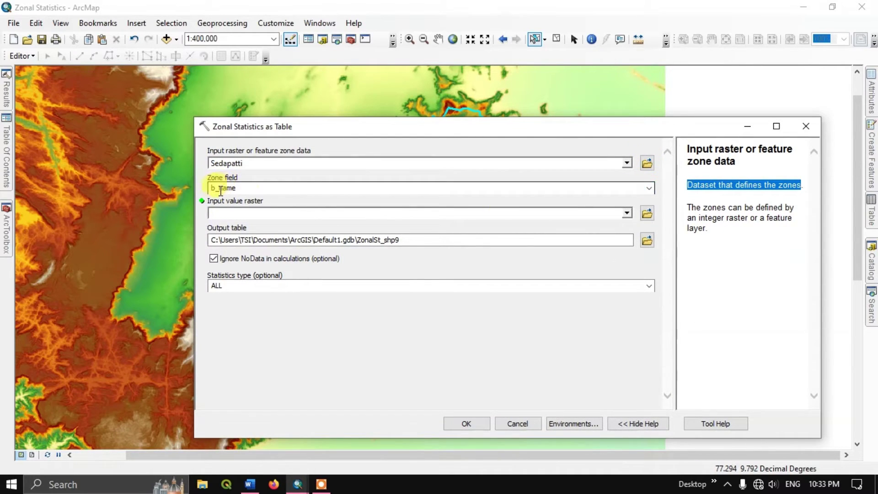
left_click_drag(323, 130, 349, 165)
left_click(636, 228)
left_click(573, 248)
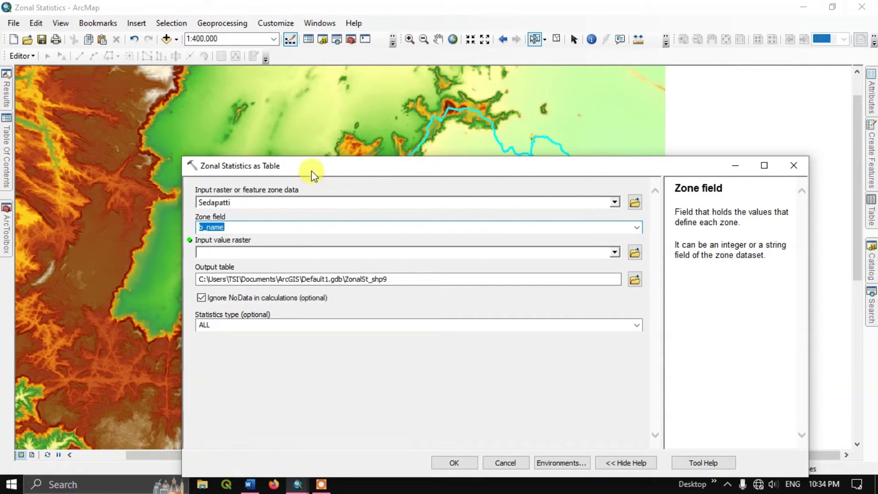
left_click(6, 173)
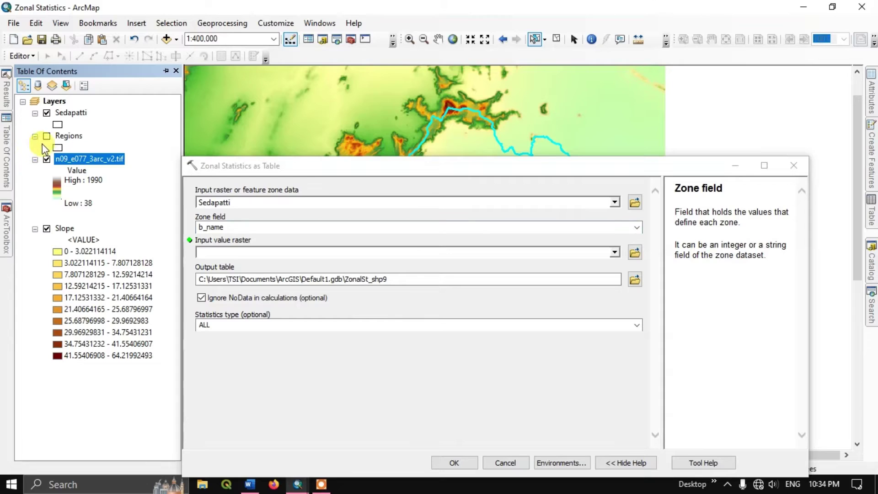
right_click(75, 120)
left_click(108, 153)
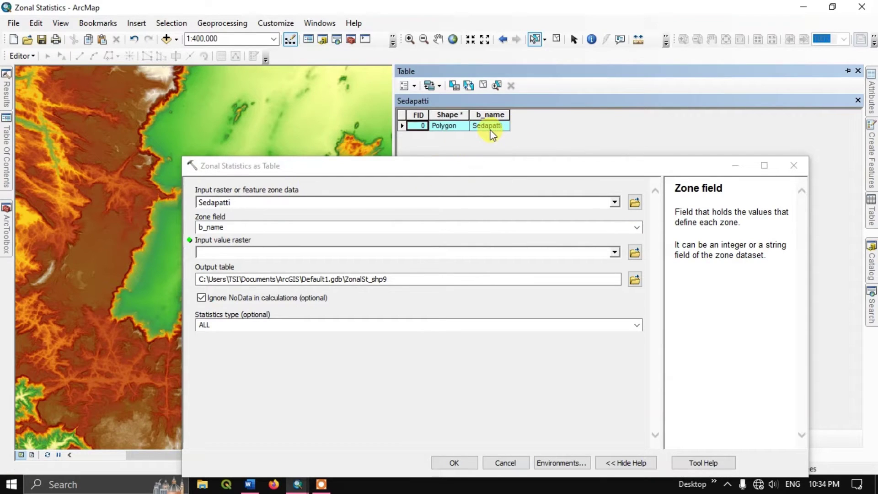
left_click(849, 71)
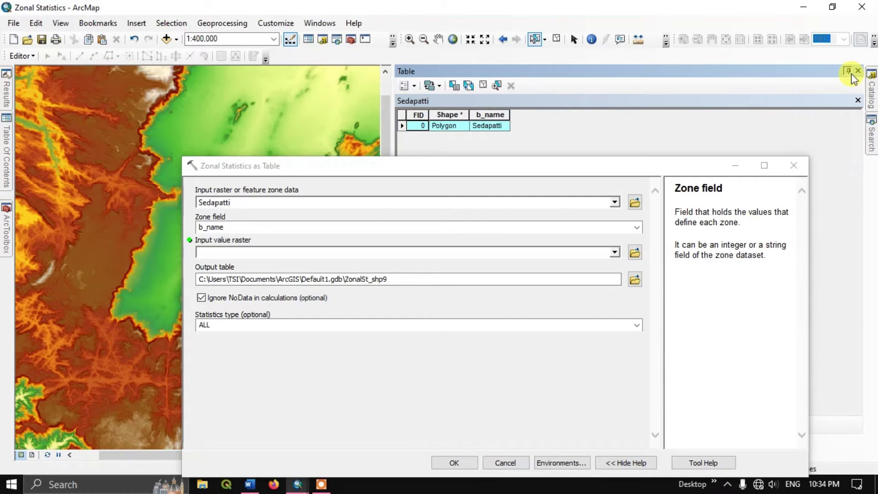
left_click(848, 72)
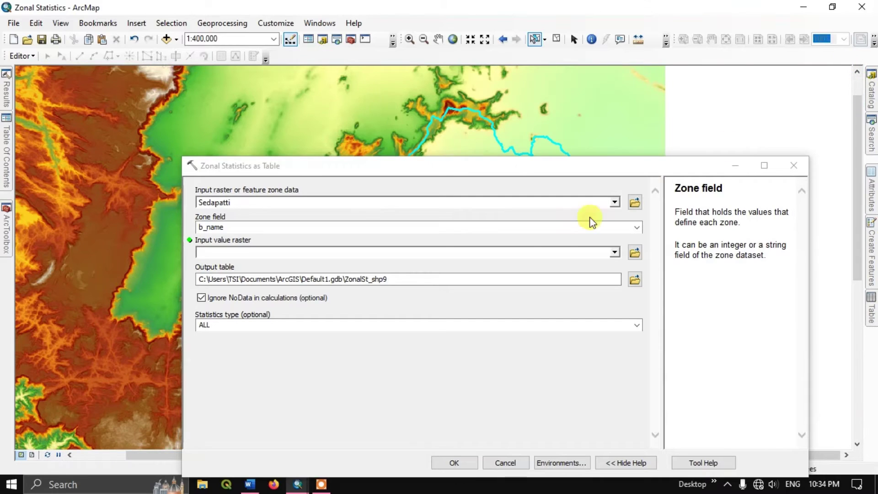
Use n09_e077_3arc_v2.tif as the value raster, keep statistics type ALL, and run the tool
left_click(615, 252)
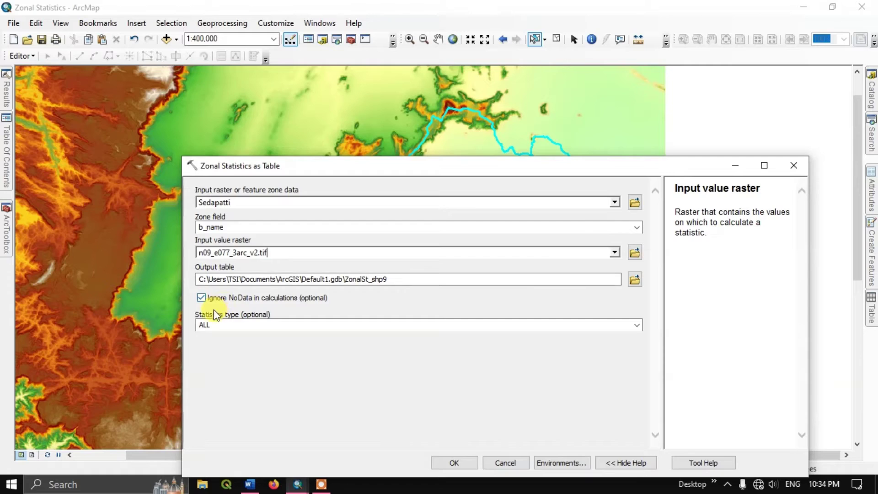
left_click(639, 325)
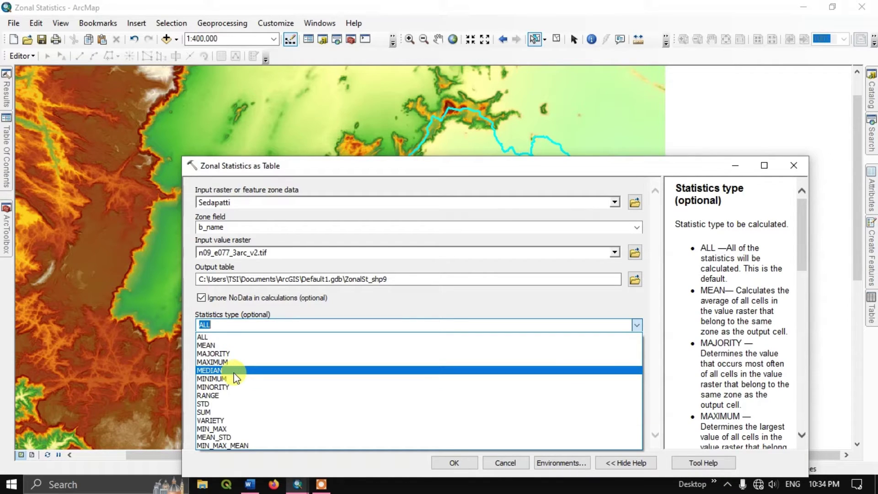
left_click(234, 338)
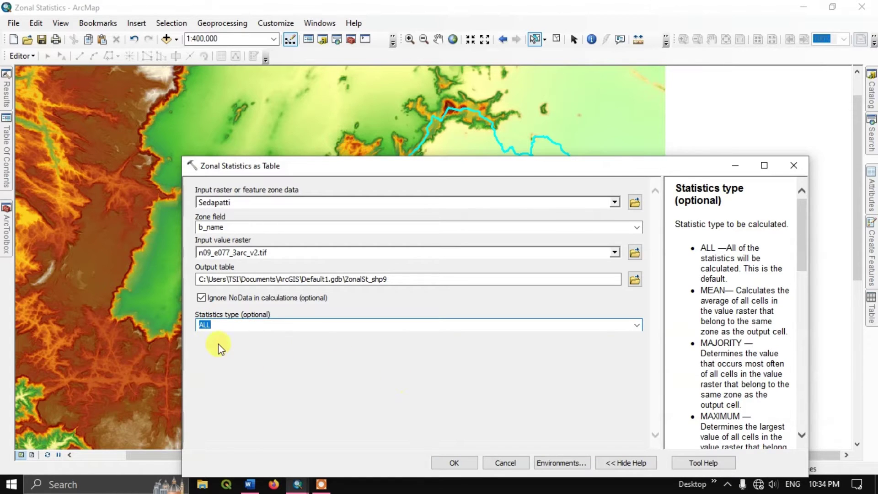
left_click(454, 463)
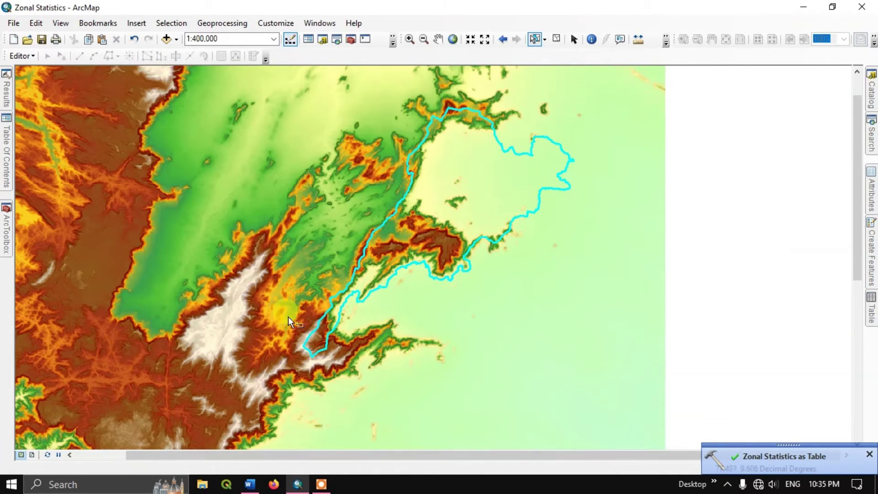
mouse_move(4, 185)
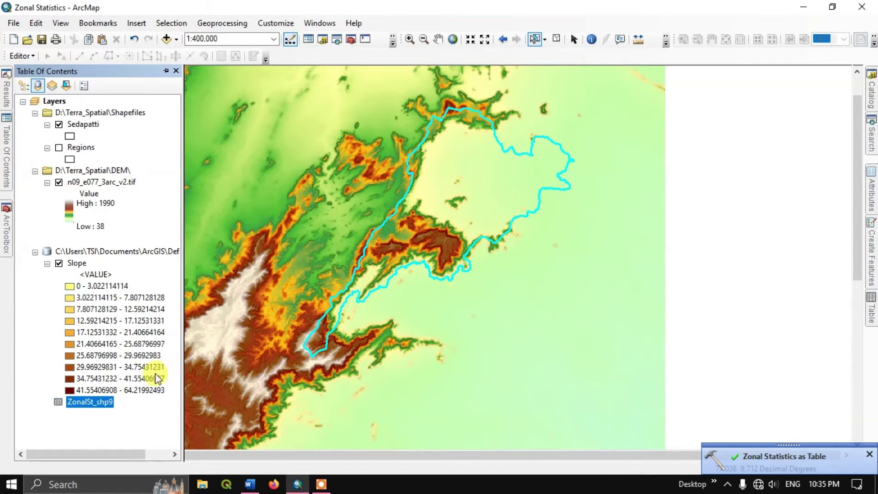
Open the ZonalSt_shp9 table and inspect the Sedapatti row's COUNT and AREA values
right_click(89, 403)
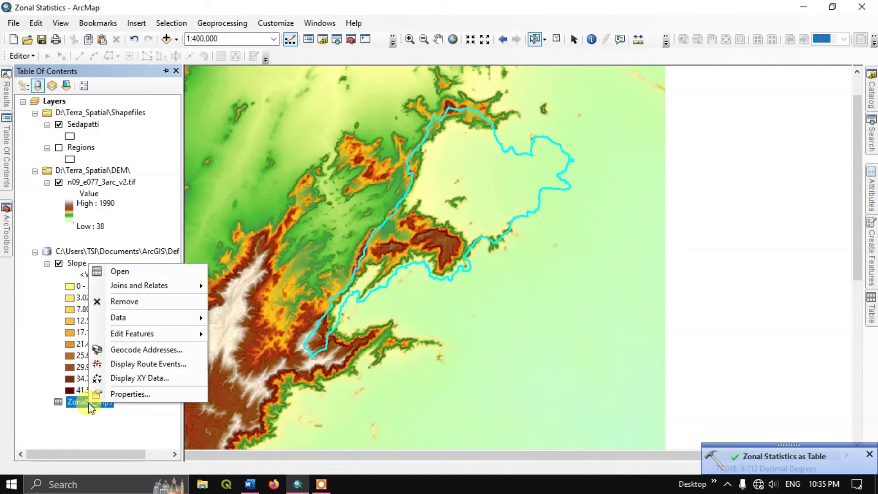
left_click(151, 278)
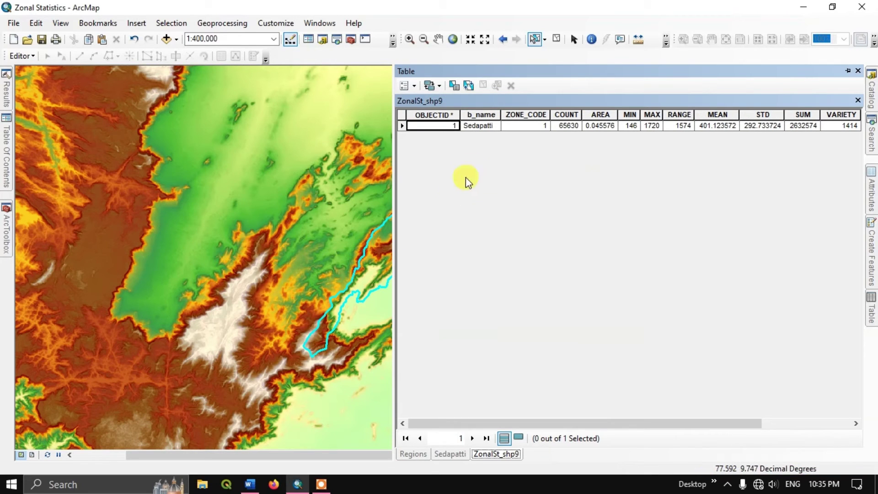
left_click(481, 130)
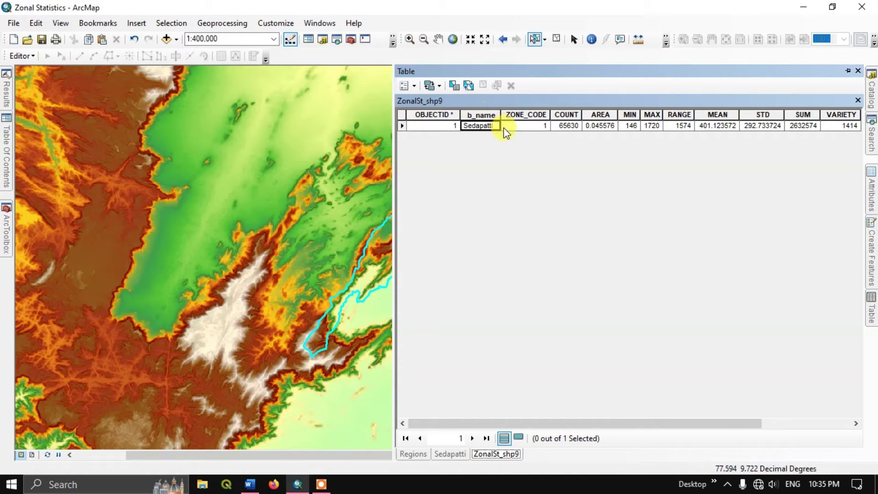
left_click(571, 126)
left_click(604, 125)
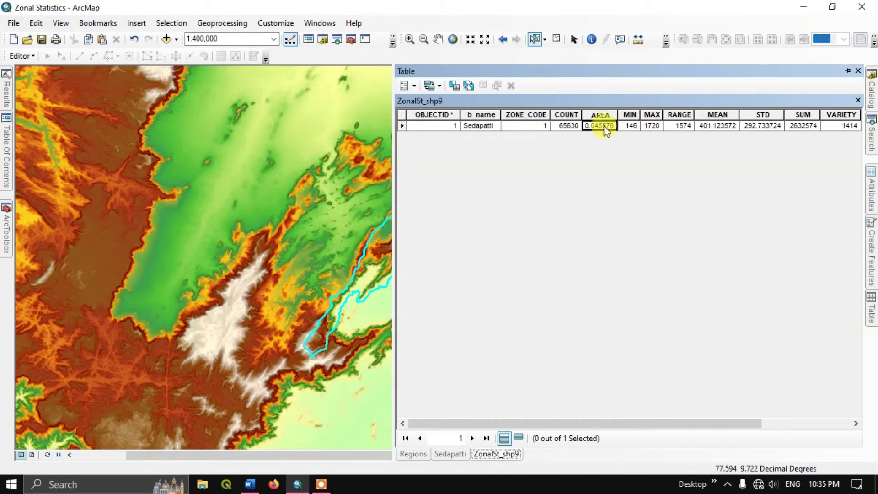
Step through the statistic columns: MIN 146, MAX 1720, RANGE, STD, SUM through MINORITY
key("Right")
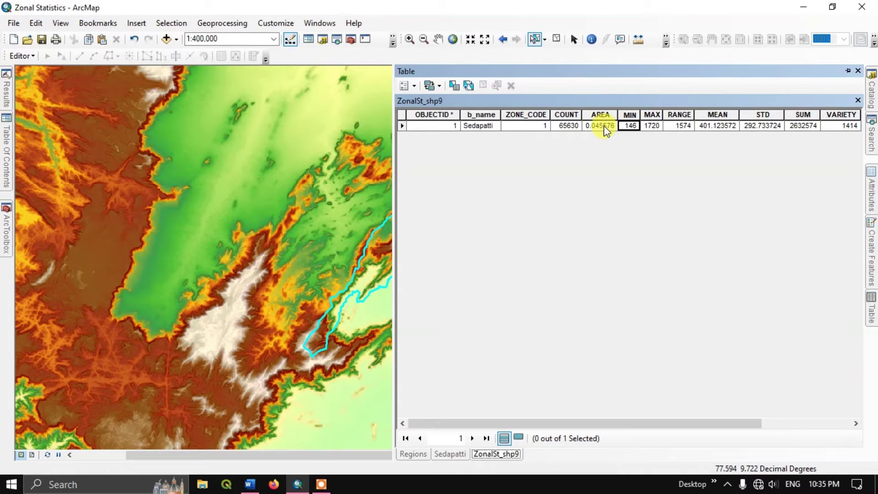
key("Right")
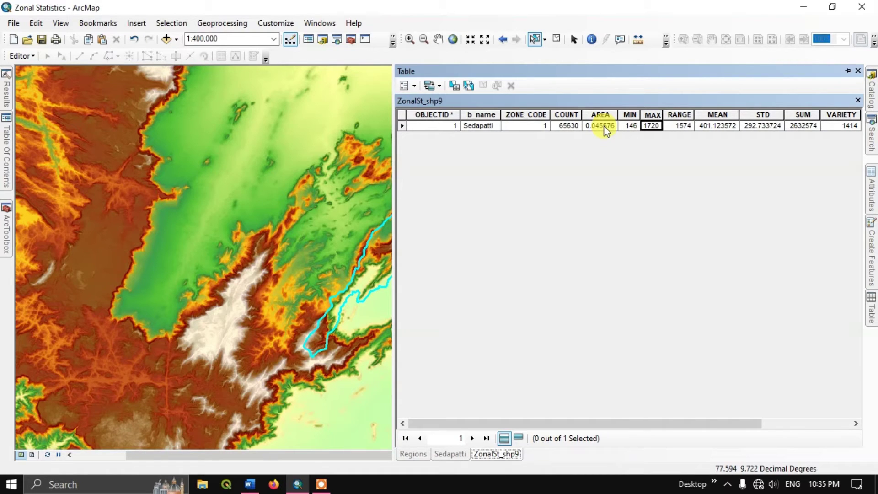
key("Left")
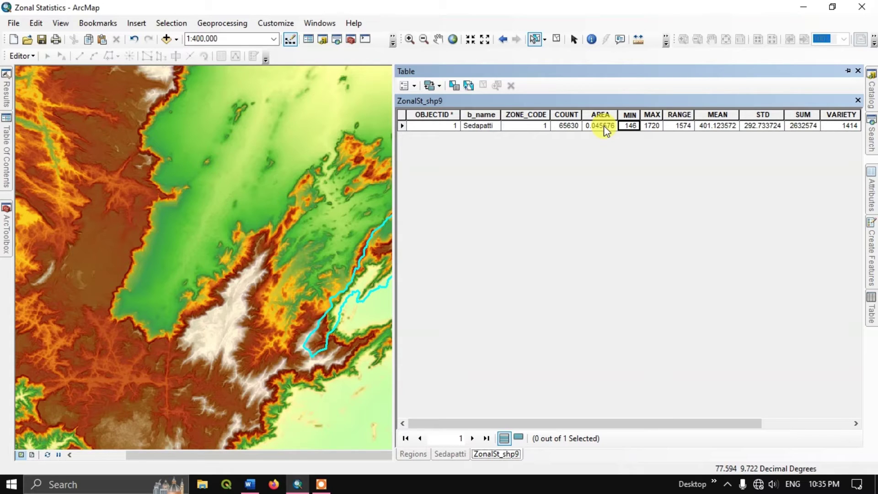
key("Right")
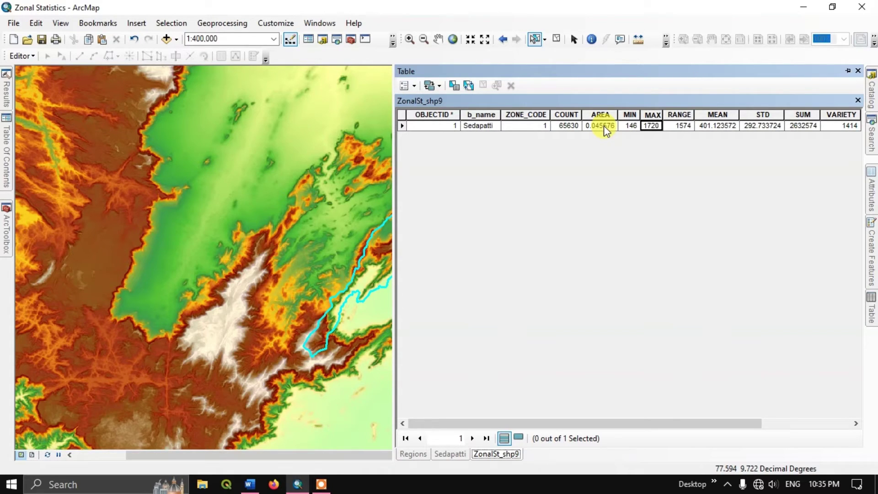
key("Right")
key("Right")
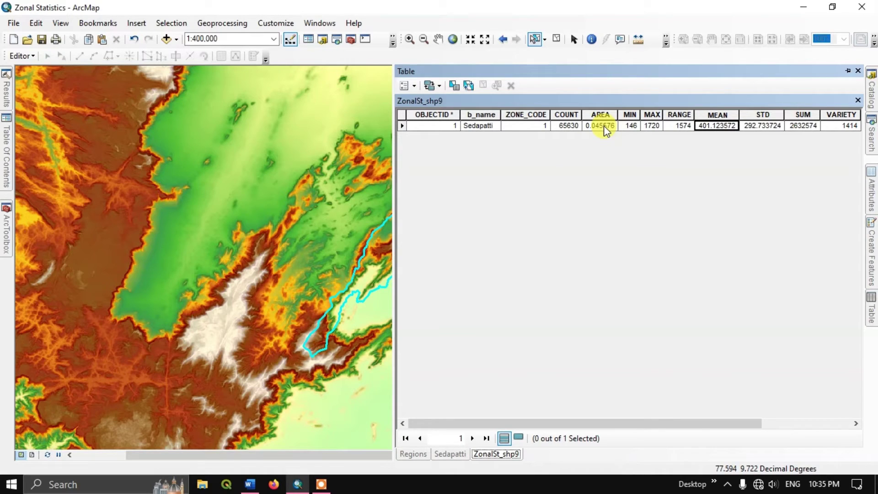
key("Right")
key("Right")
key("Right")
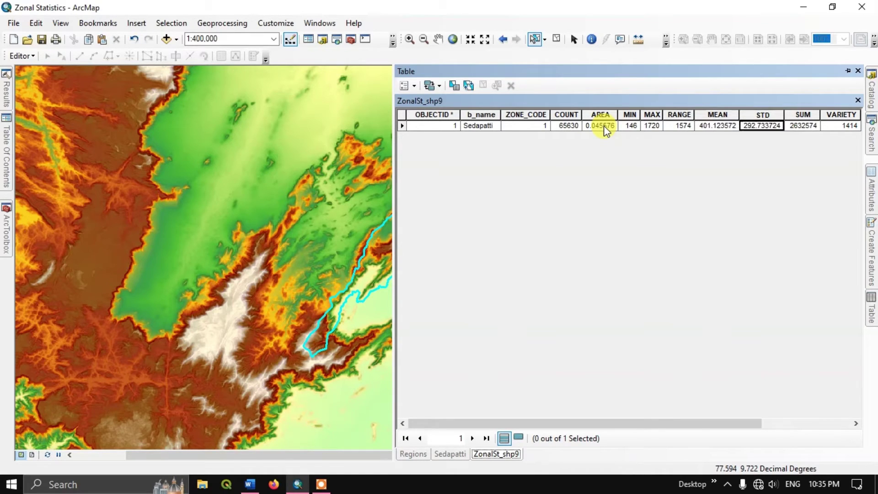
key("Right")
key("Right")
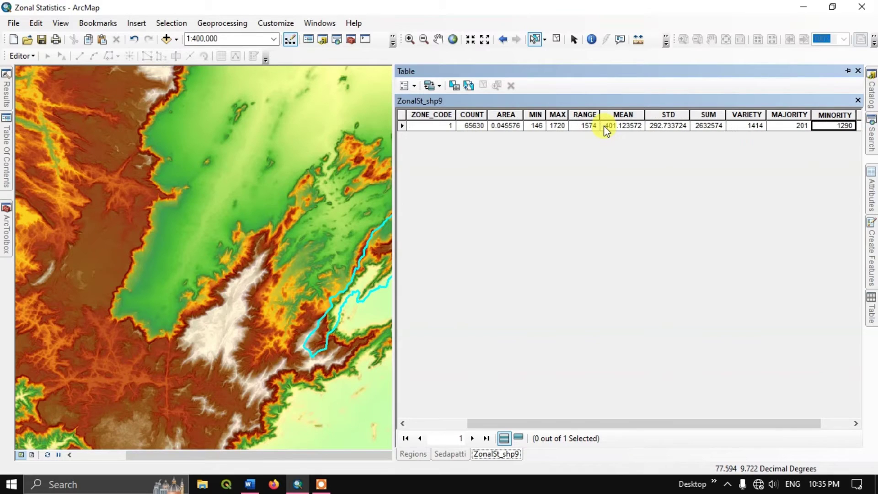
key("Right")
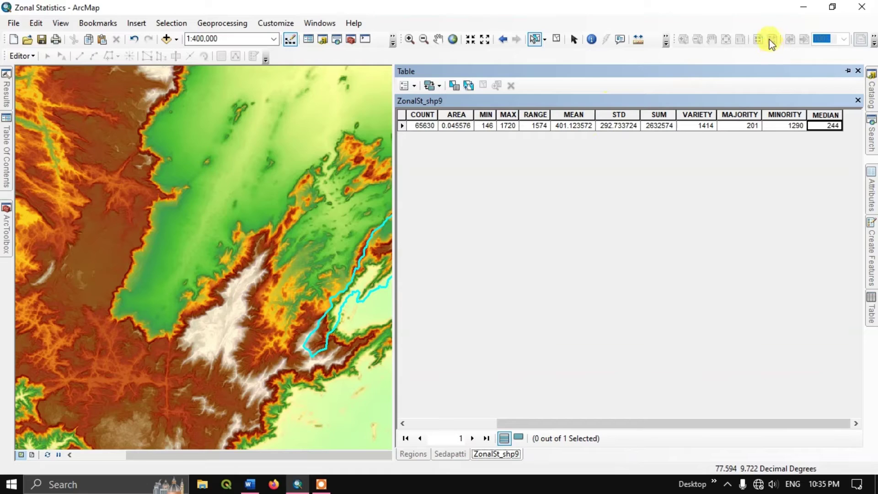
Hide the statistics table and select the Sedapatti layer in the Table Of Contents
left_click(849, 71)
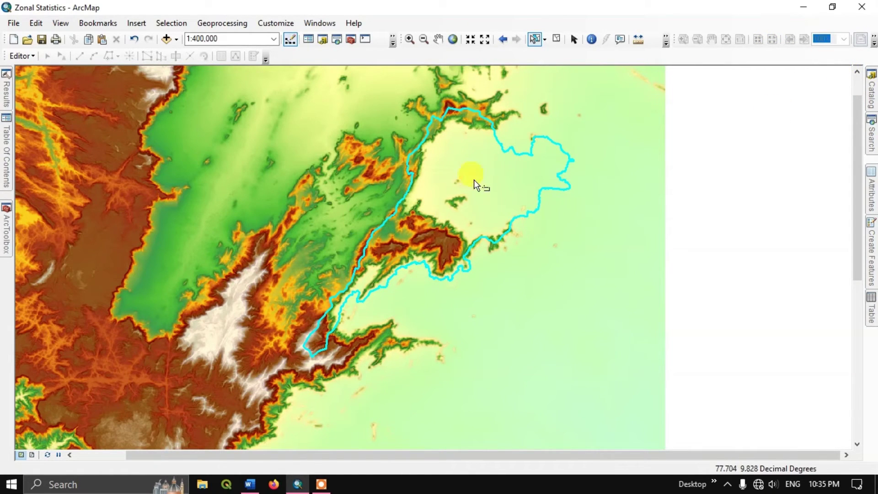
mouse_move(6, 153)
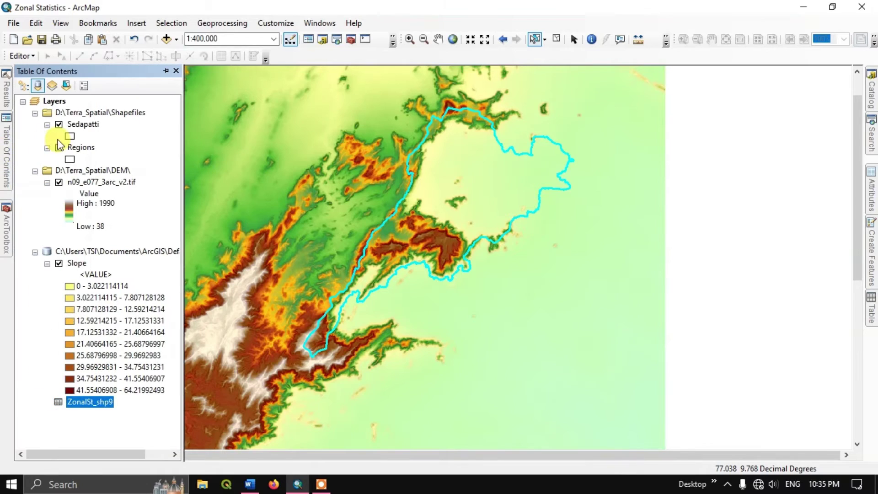
left_click(84, 124)
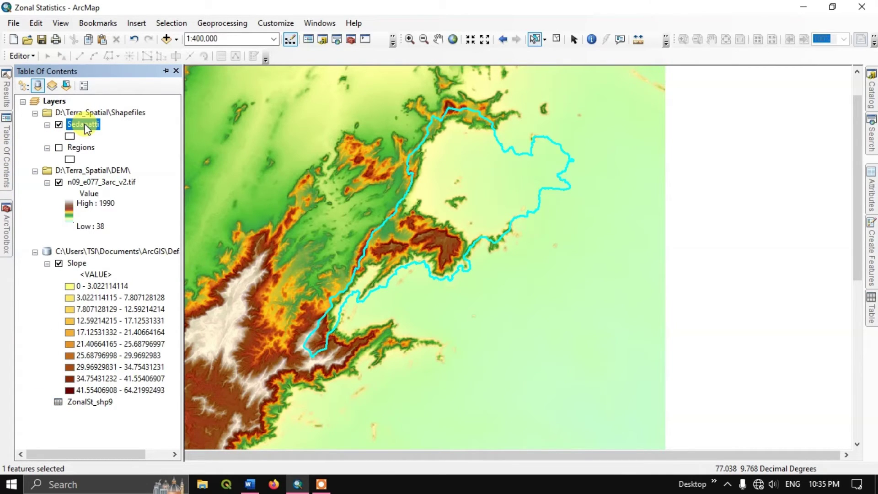
Join ZonalSt_shp9 to the Sedapatti layer on b_name in both fields, keeping all records
right_click(86, 128)
mouse_move(151, 175)
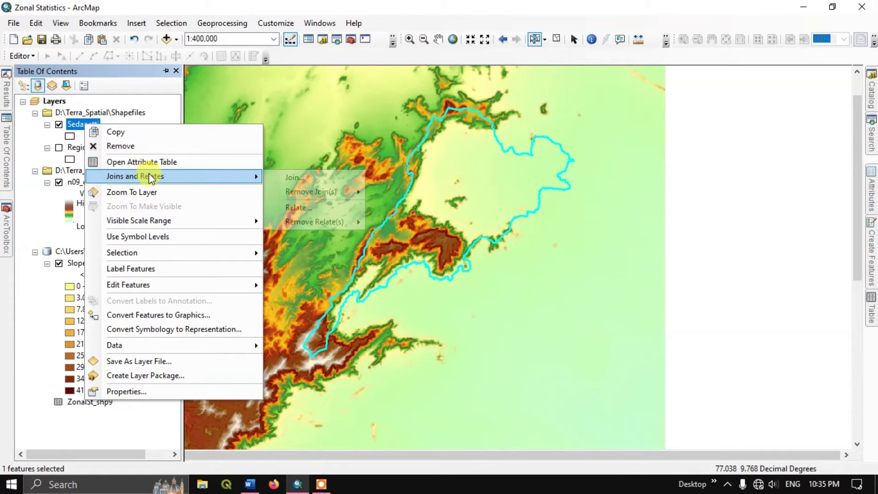
left_click(312, 179)
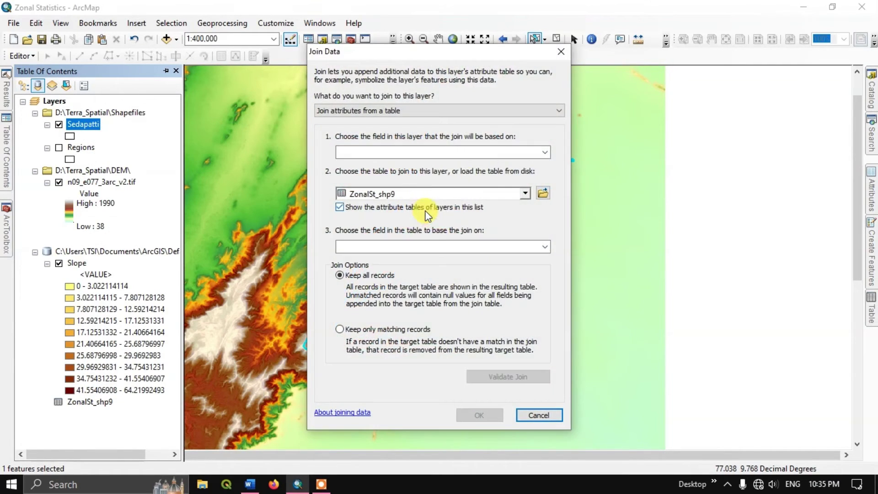
left_click(544, 153)
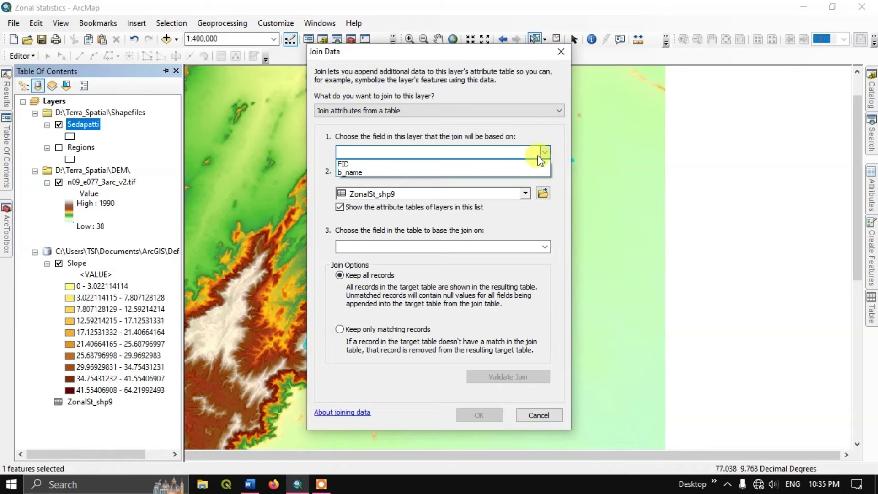
left_click(365, 173)
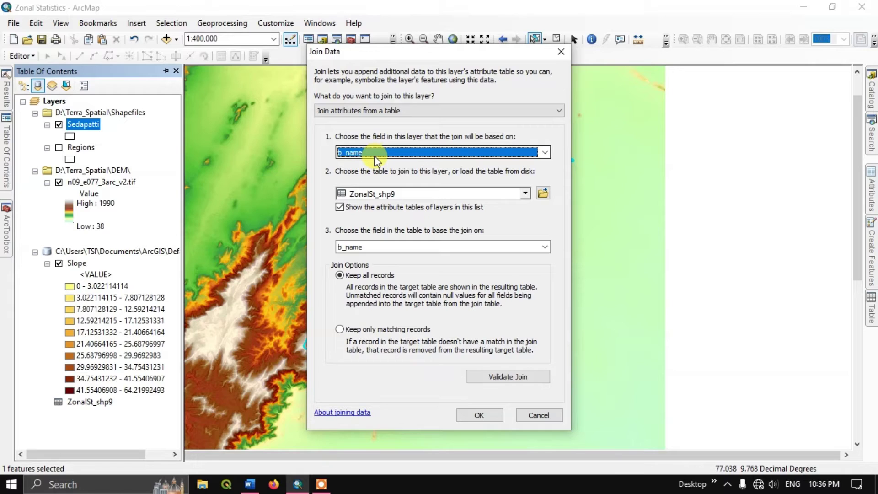
left_click(366, 248)
left_click(366, 248)
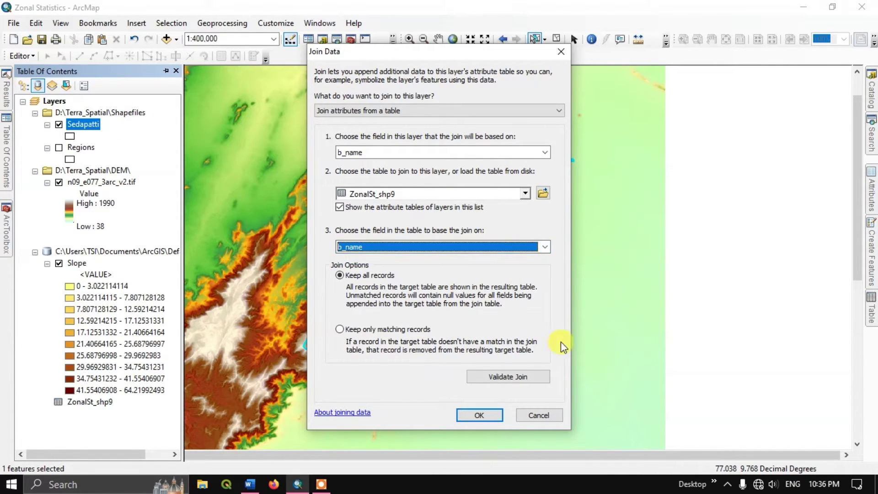
left_click(490, 415)
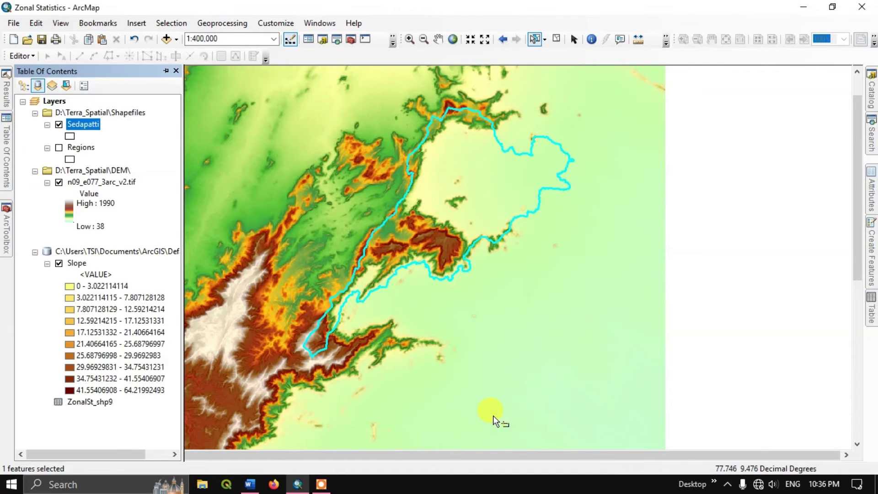
right_click(98, 124)
left_click(116, 146)
scroll(520, 169, "right", 5)
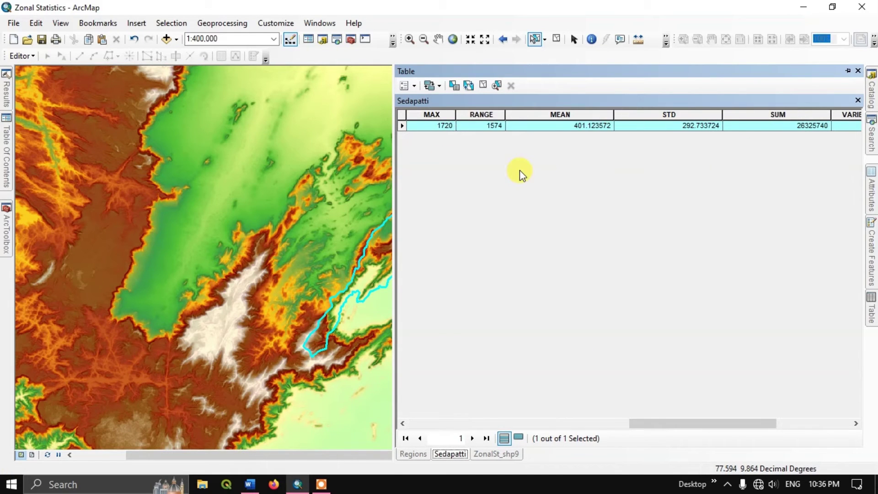
scroll(519, 170, "right", 3)
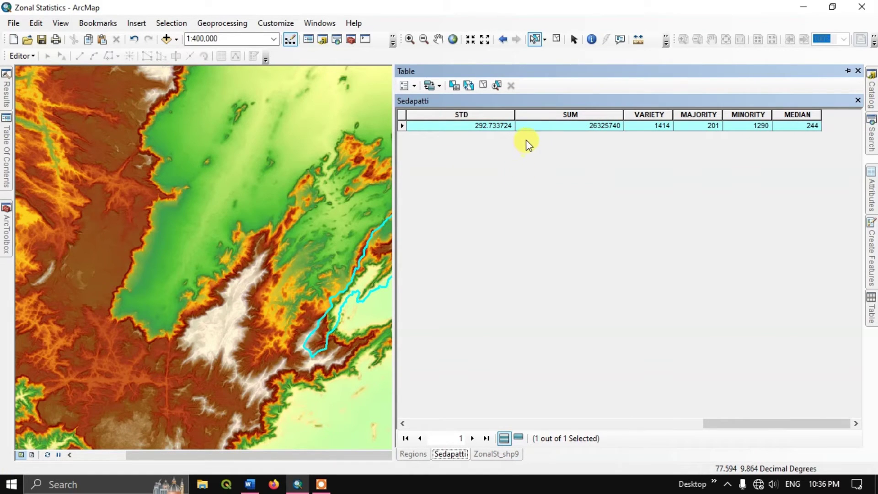
scroll(760, 139, "left", 8)
scroll(761, 139, "right", 8)
scroll(208, 217, "down", 2)
scroll(556, 132, "left", 5)
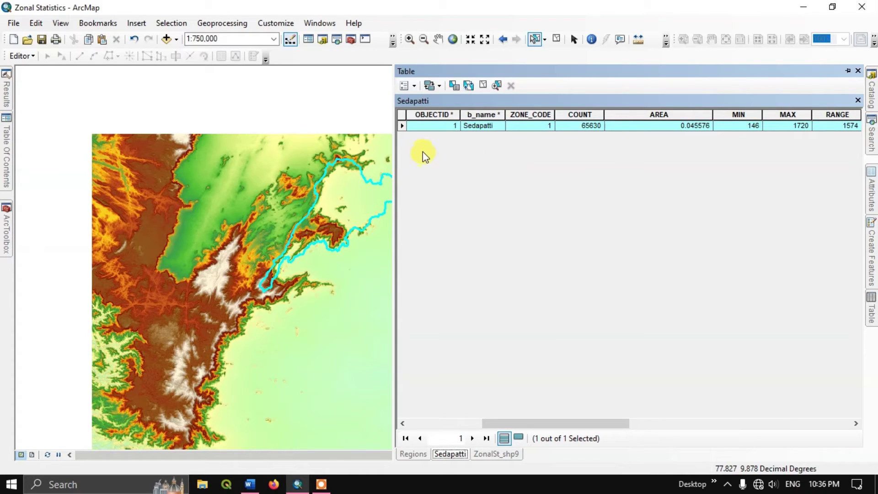
left_click(6, 132)
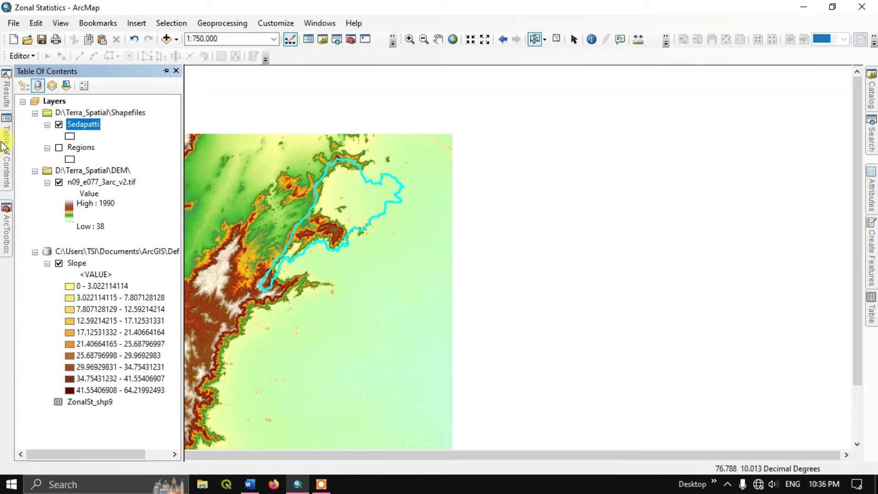
Export the selected Sedapatti feature to Elevation.shp in Shapefiles and add it as a layer
right_click(78, 123)
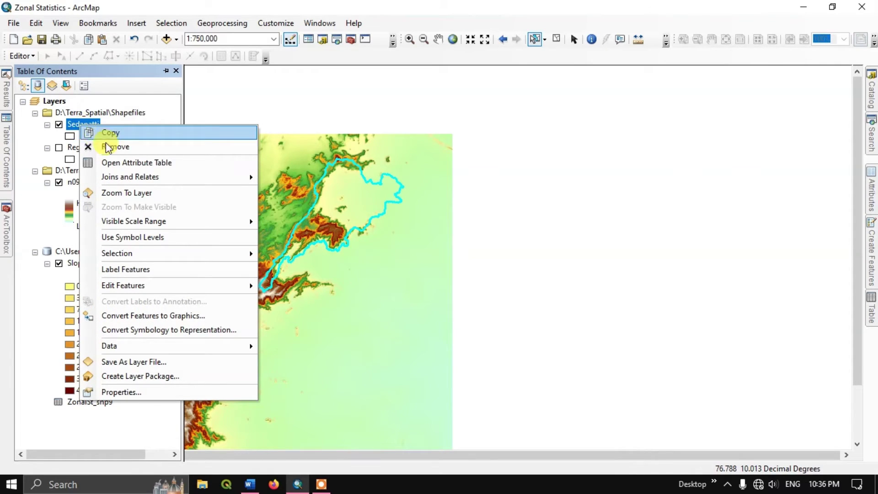
mouse_move(115, 346)
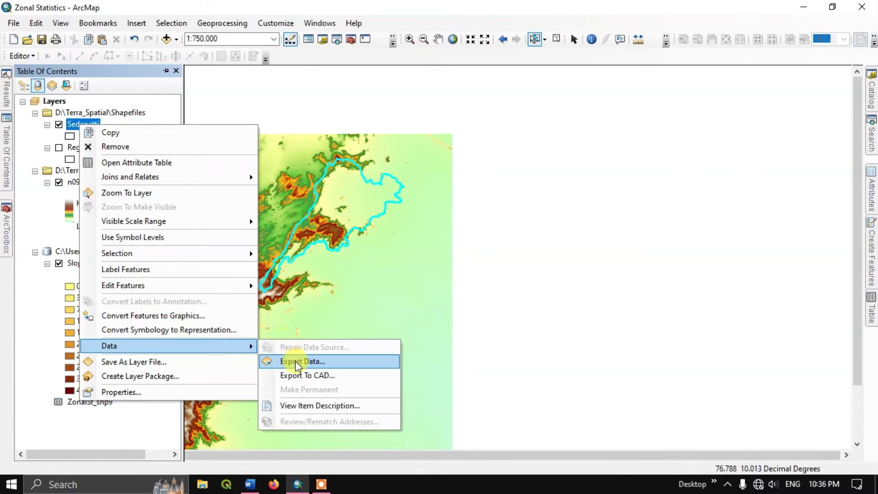
left_click(312, 362)
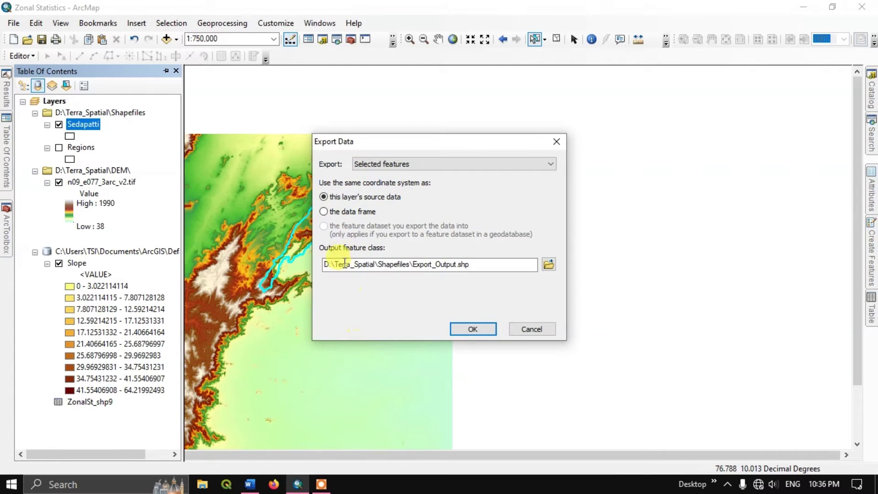
left_click(550, 265)
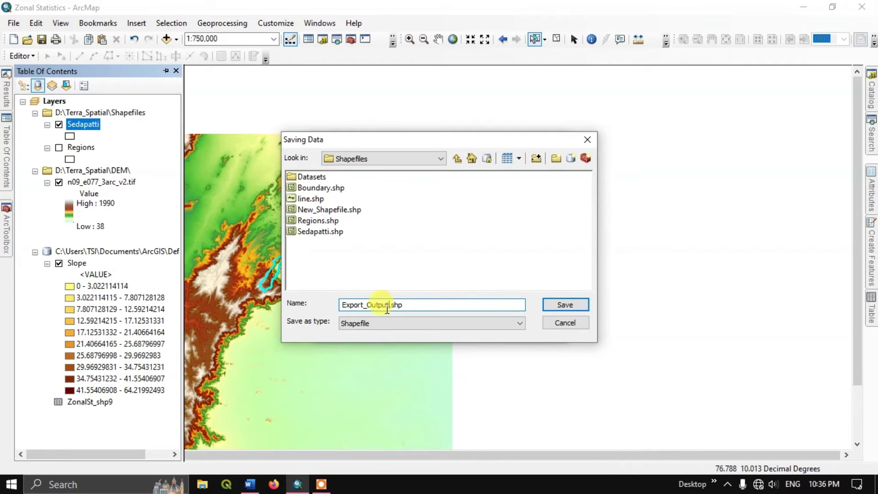
left_click_drag(387, 310, 338, 306)
type("Elevation")
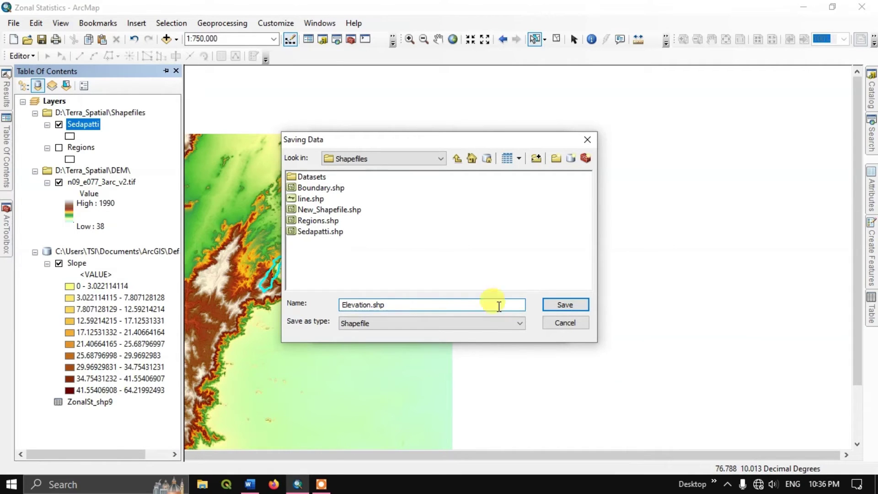
left_click(556, 306)
left_click(493, 327)
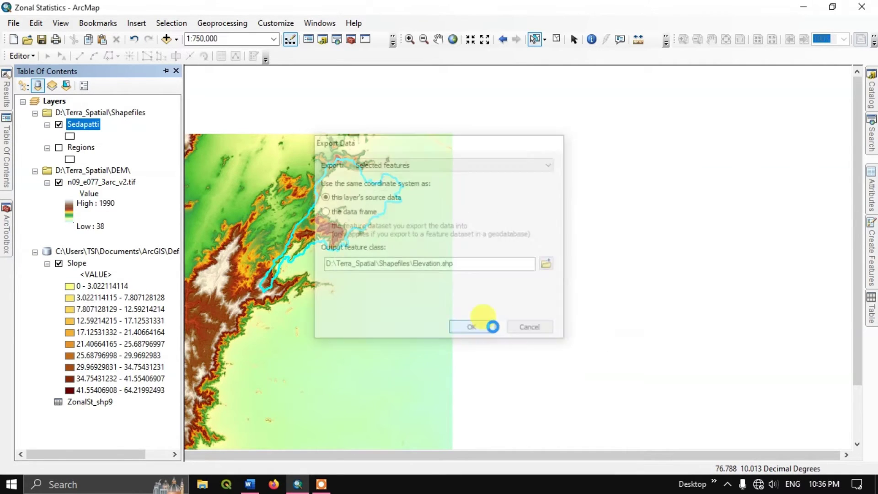
left_click(481, 289)
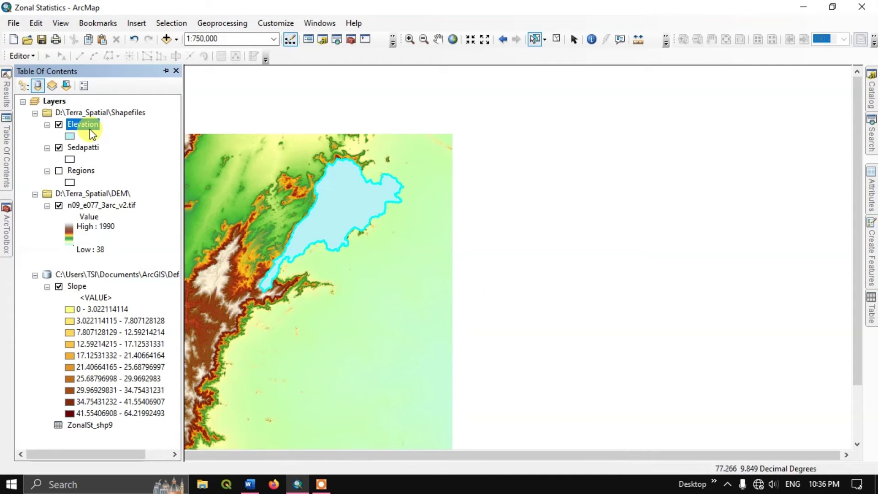
right_click(90, 129)
left_click(137, 167)
scroll(649, 231, "right", 5)
scroll(652, 232, "left", 5)
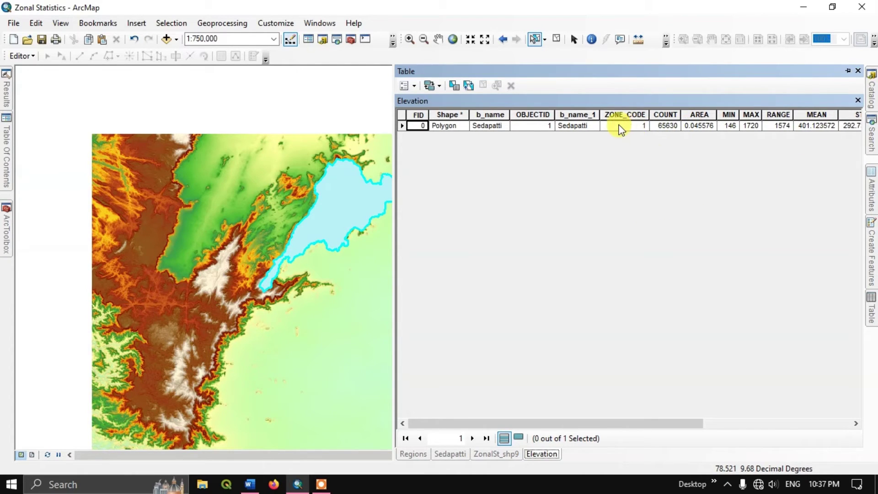
left_click(849, 71)
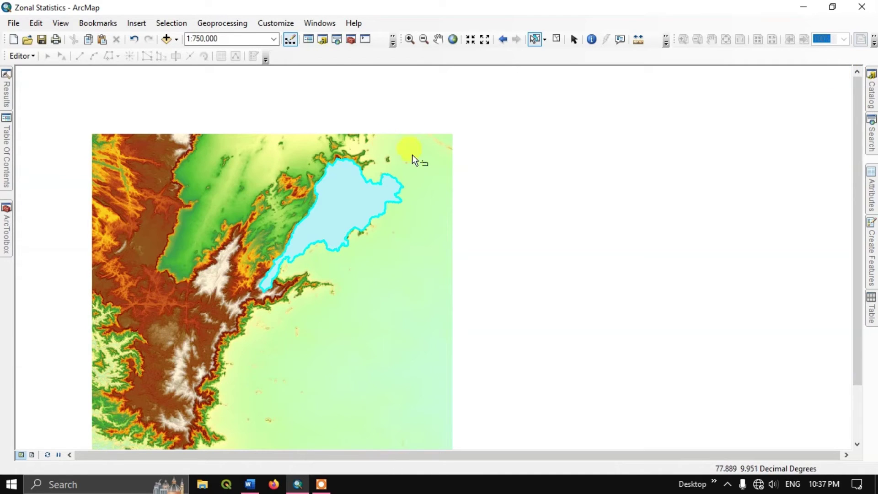
Remove the Elevation and Sedapatti layers from the map
mouse_move(2, 138)
right_click(82, 122)
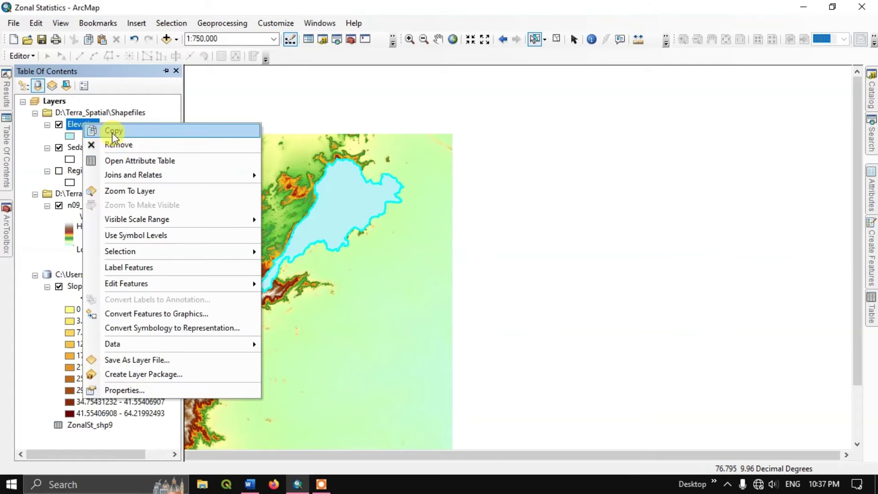
left_click(132, 145)
right_click(86, 124)
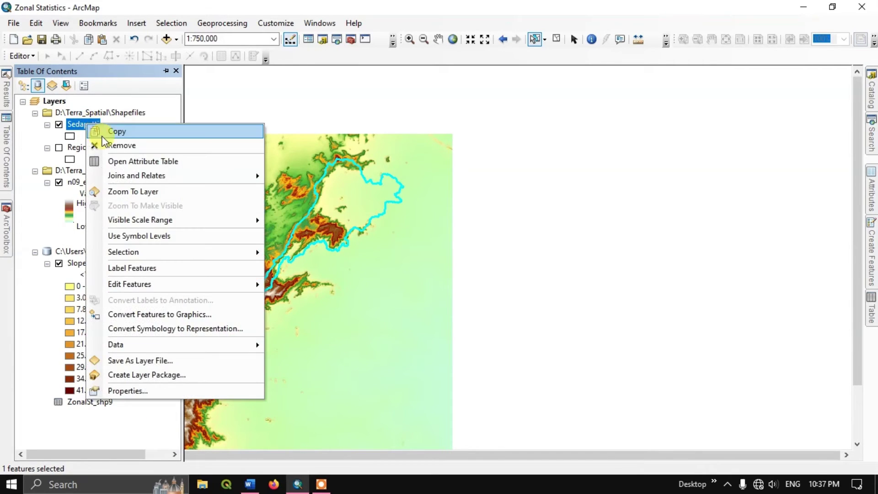
left_click(114, 143)
Zoom the map to fit the DEM and turn the Regions boundaries back on
scroll(545, 179, "up", 2)
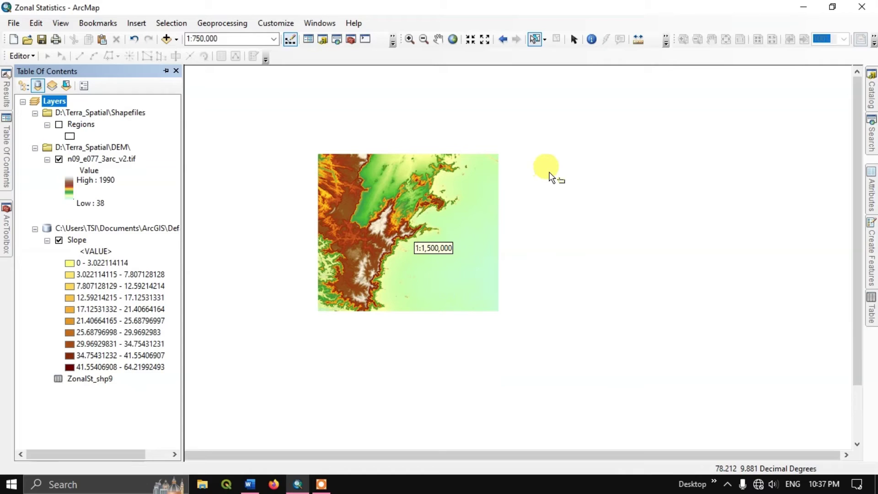
scroll(297, 265, "down", 3)
scroll(302, 288, "up", 2)
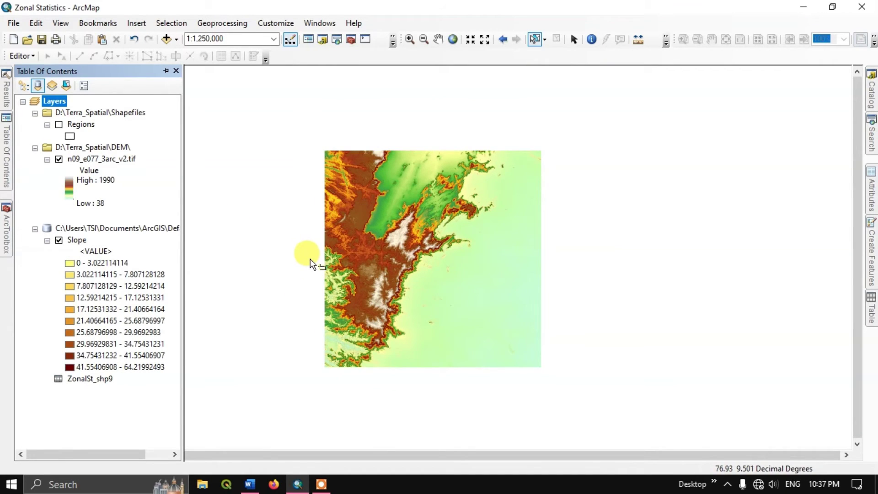
scroll(310, 259, "down", 1)
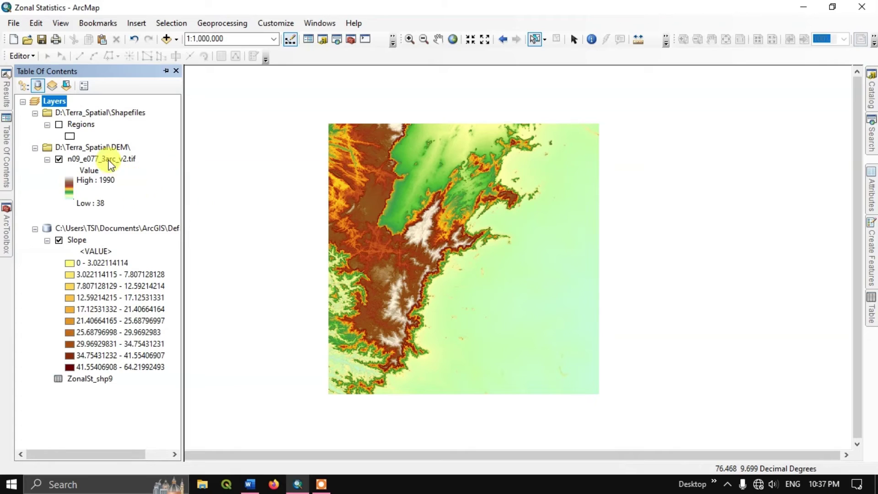
left_click(59, 125)
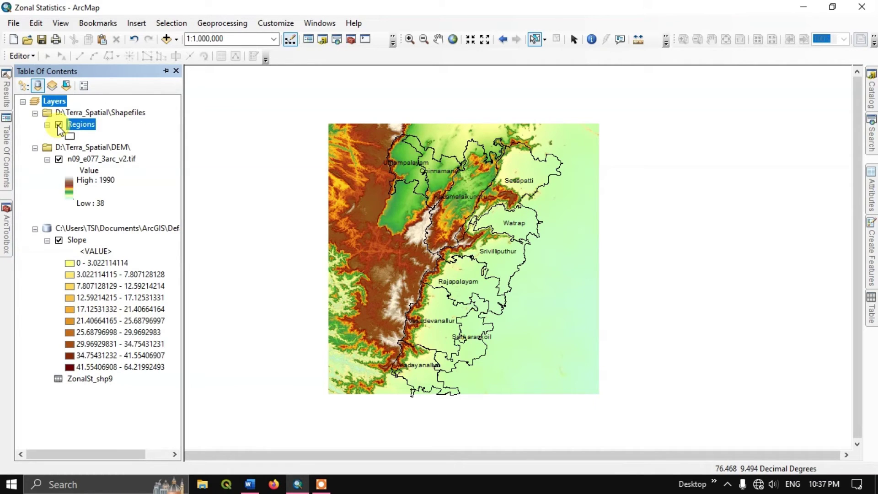
Hide the n09_e077_3arc_v2.tif layer to show Regions outlines over the Slope raster
left_click(60, 160)
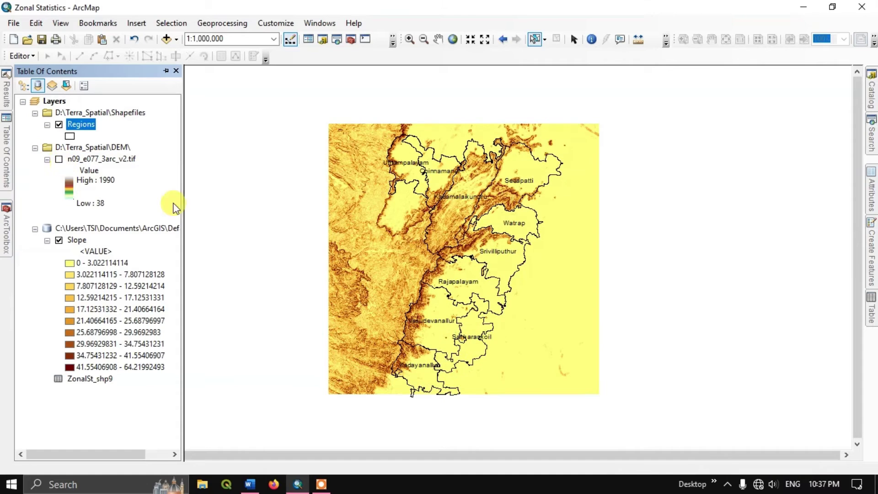
scroll(443, 257, "up", 2)
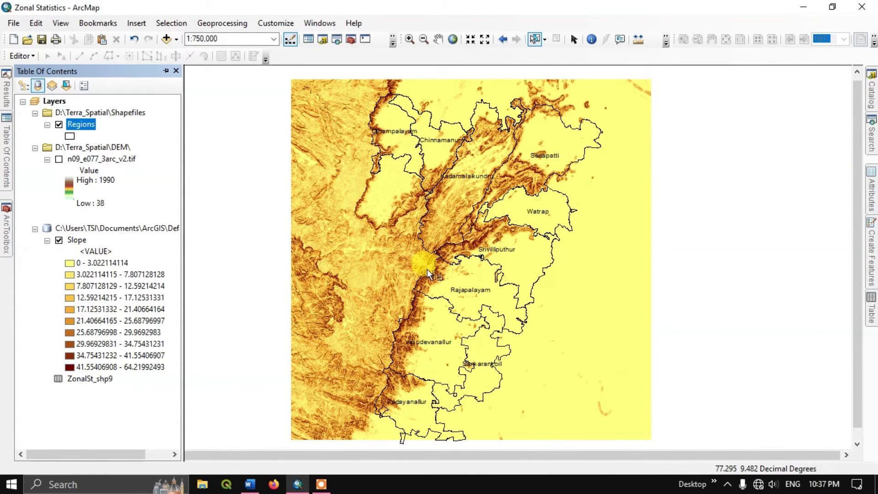
scroll(477, 275, "up", 1)
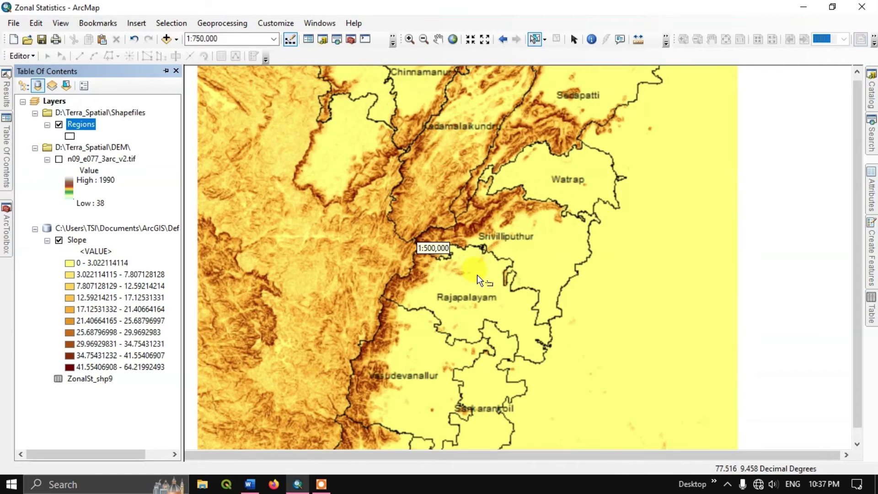
scroll(465, 230, "up", 1)
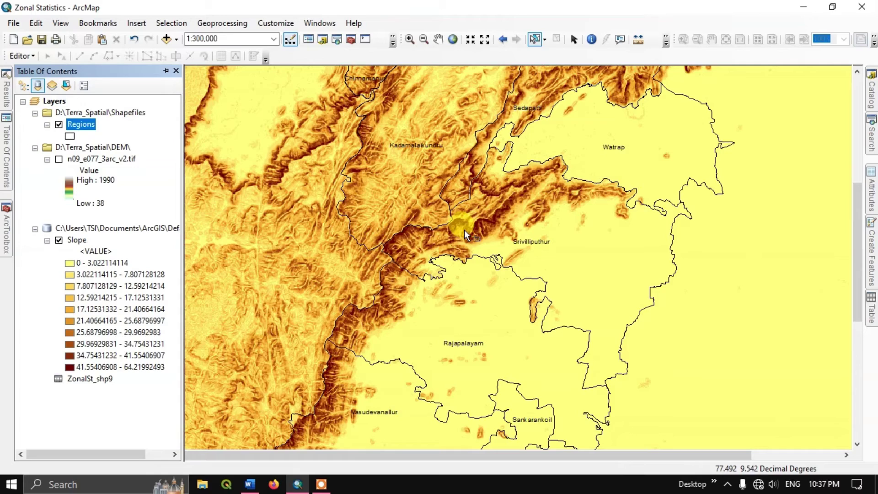
scroll(504, 306, "down", 1)
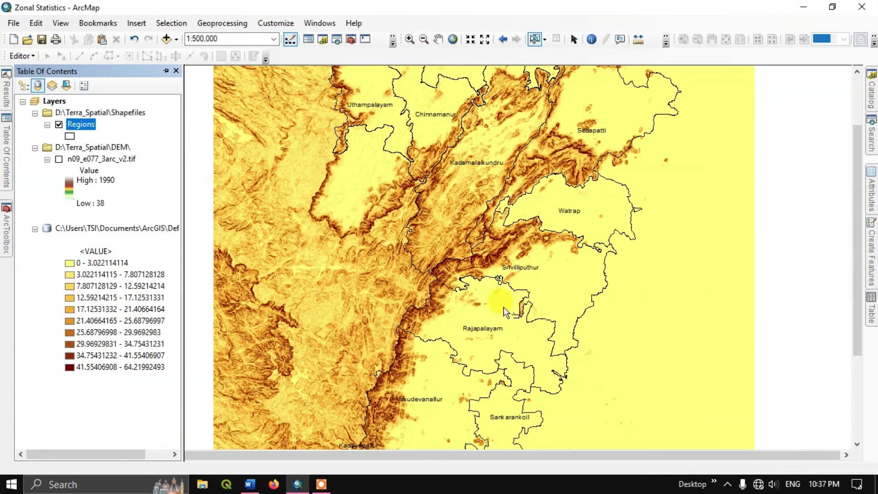
scroll(479, 256, "down", 1)
scroll(494, 242, "up", 1)
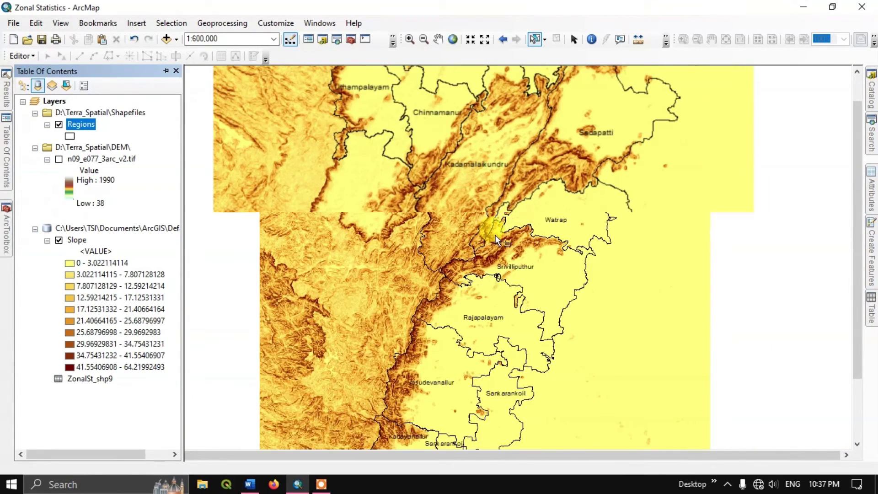
scroll(496, 244, "down", 1)
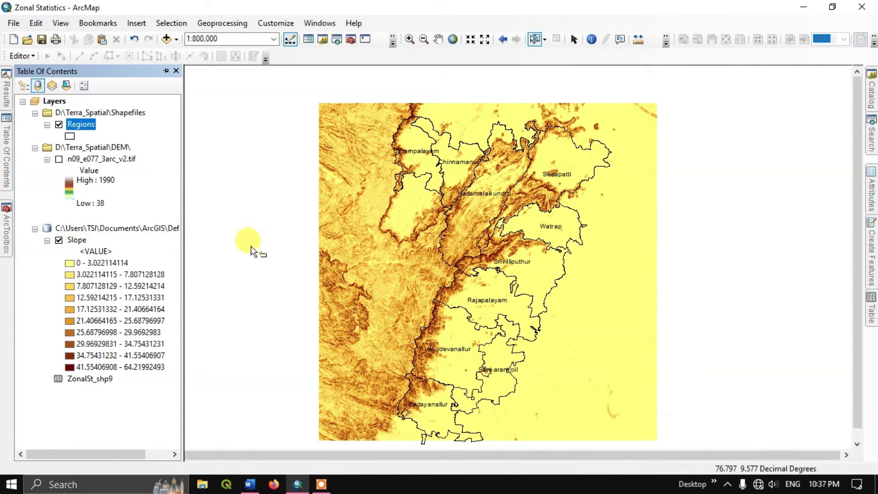
left_click(6, 228)
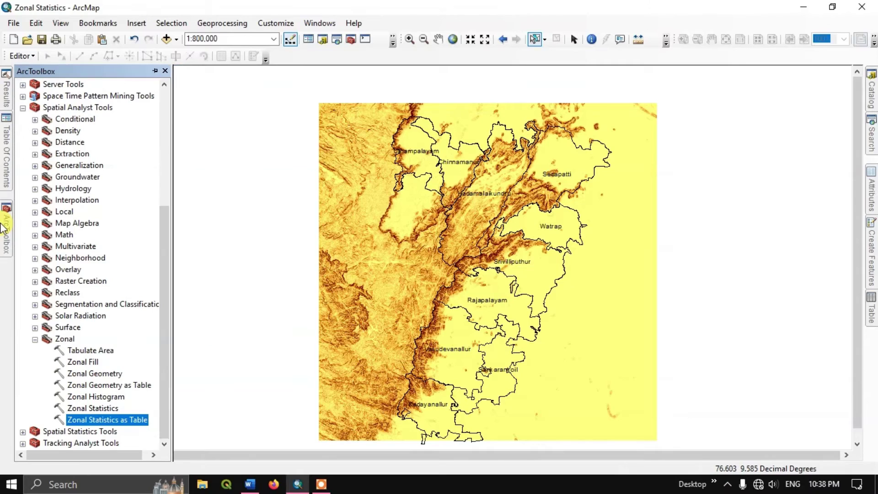
Start Zonal Statistics as Table with Regions as the zone data
double_click(113, 421)
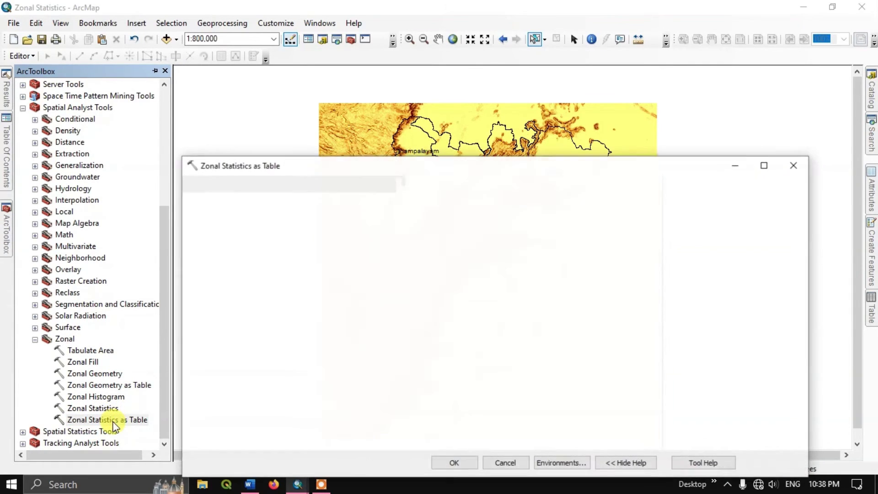
left_click(614, 202)
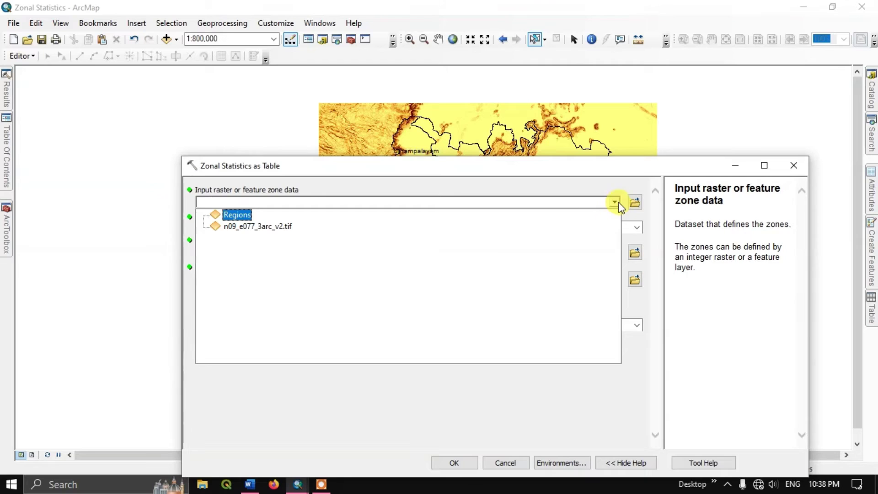
left_click(235, 215)
left_click_drag(401, 171, 347, 419)
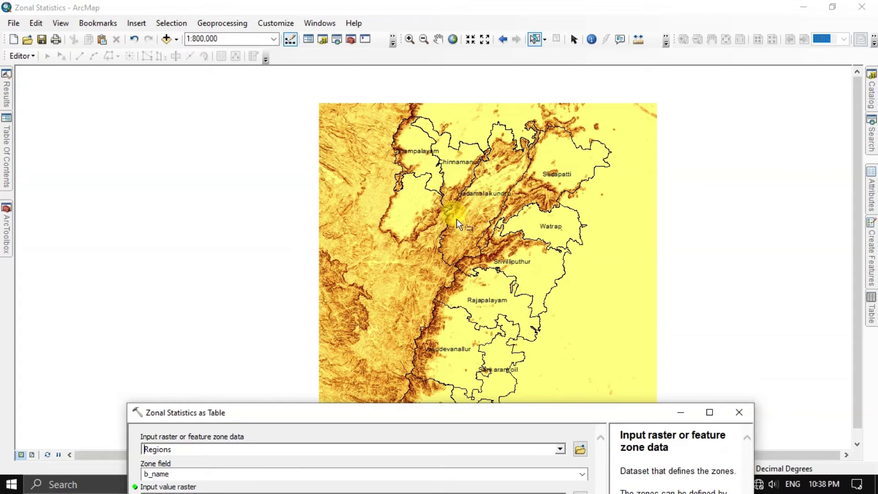
left_click_drag(457, 410, 463, 390)
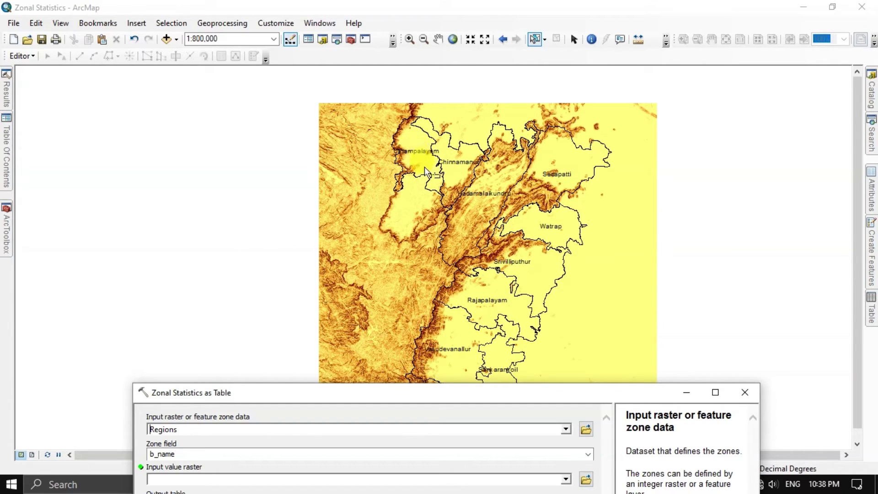
scroll(520, 252, "down", 2)
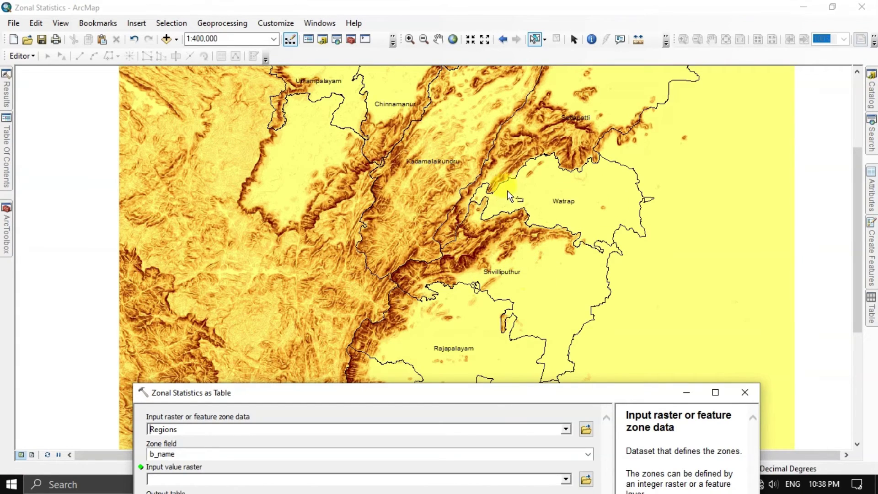
scroll(521, 219, "up", 3)
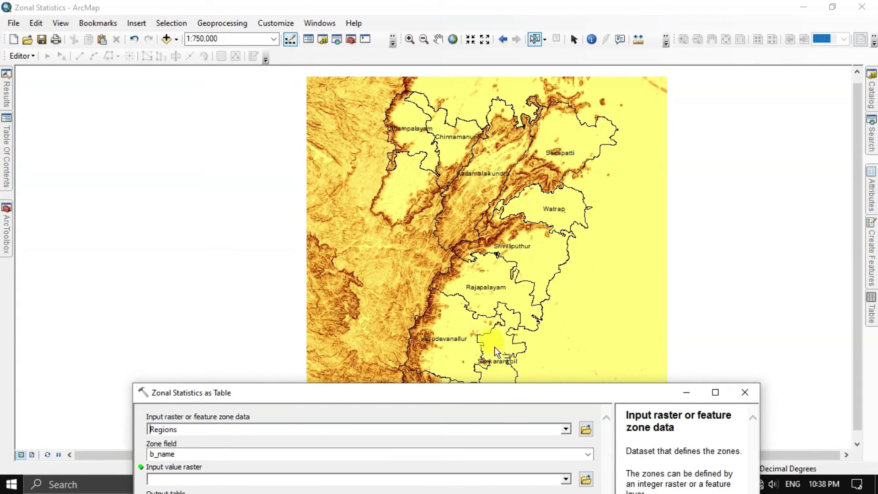
left_click_drag(485, 394, 498, 152)
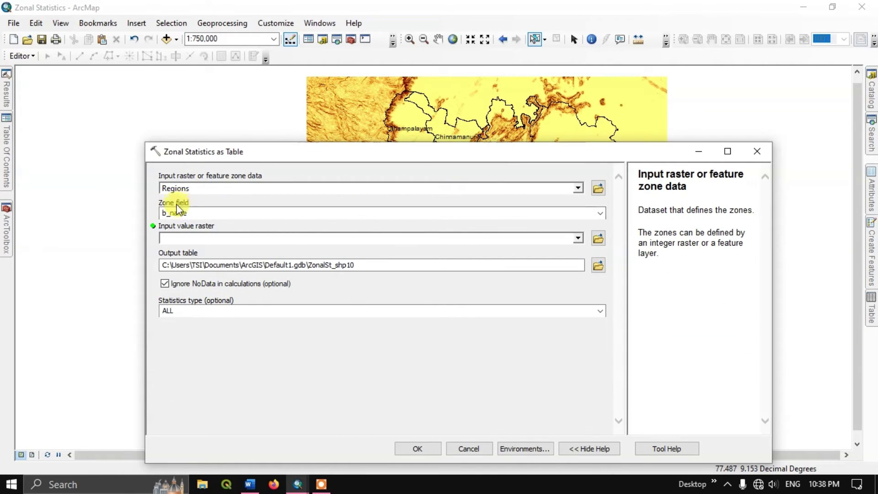
Look over the Regions attribute table, then close it
mouse_move(2, 158)
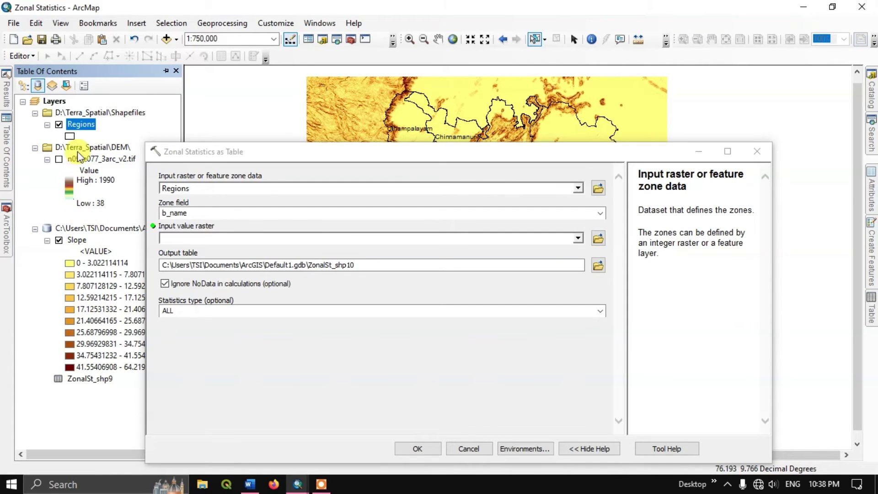
left_click(141, 163)
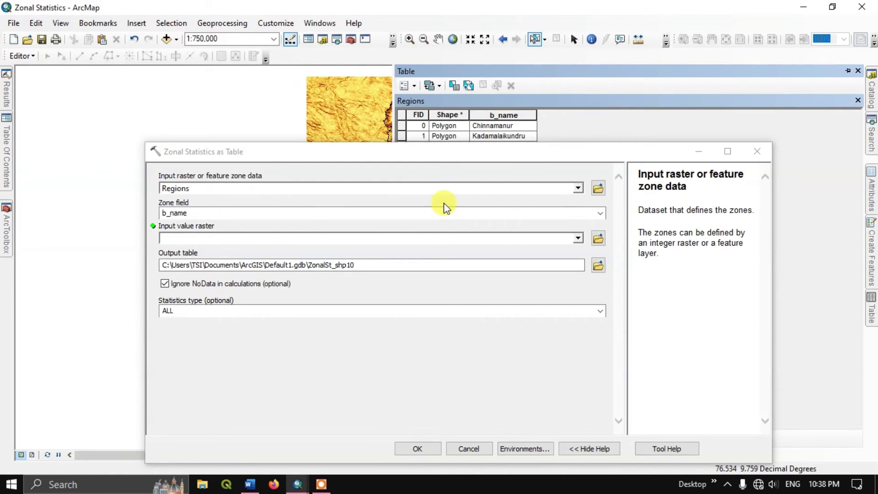
left_click_drag(499, 155, 521, 350)
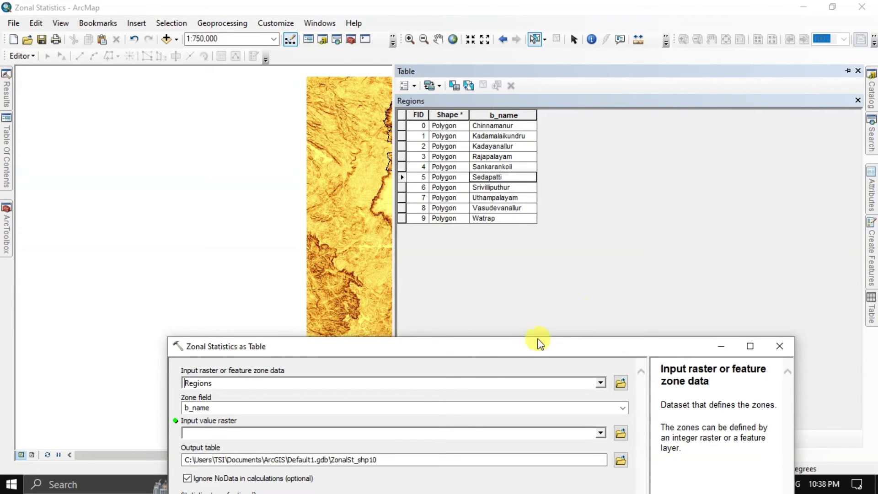
left_click_drag(502, 348, 490, 191)
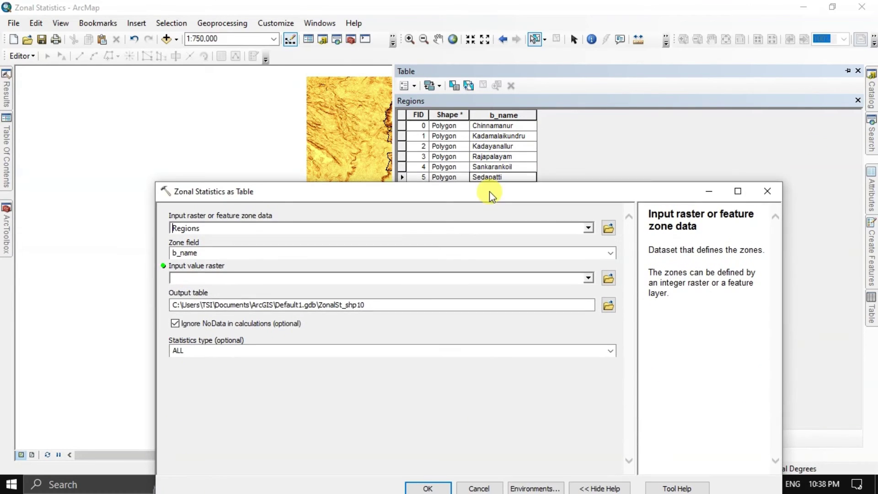
left_click(859, 71)
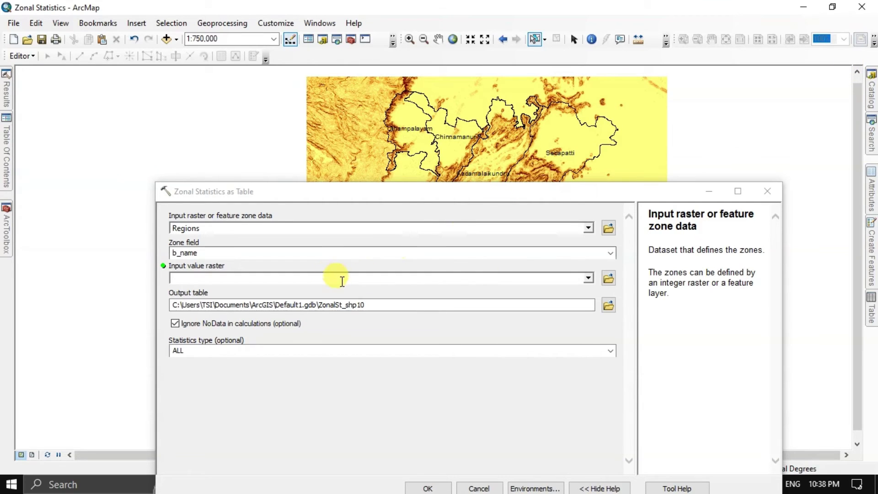
Set Slope as the value raster and run the tool to ZonalSt_shp10
left_click(589, 277)
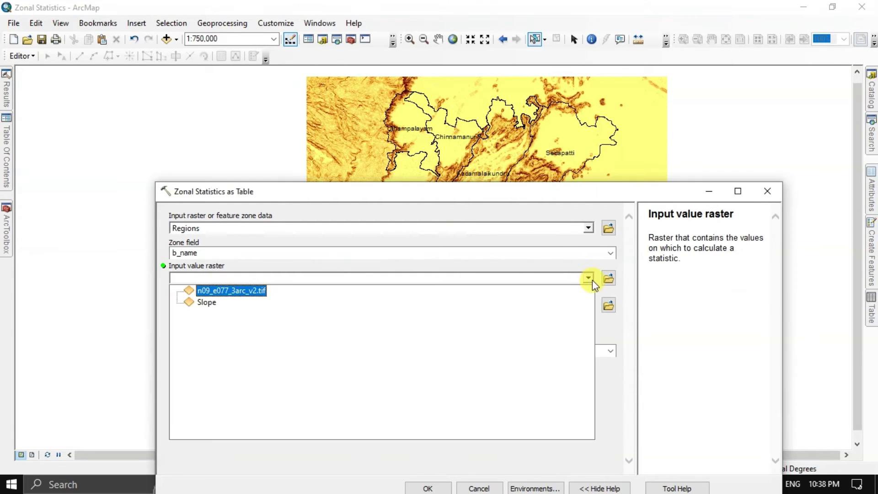
left_click(207, 302)
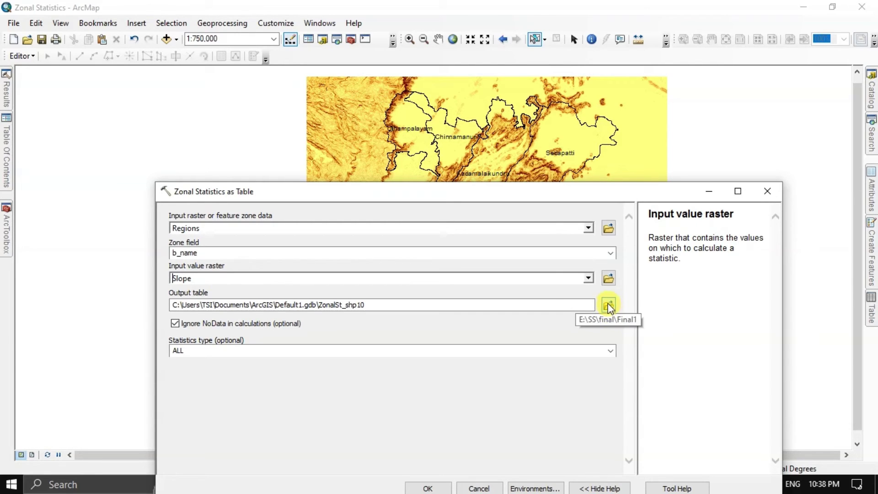
left_click_drag(284, 195, 277, 81)
left_click(425, 380)
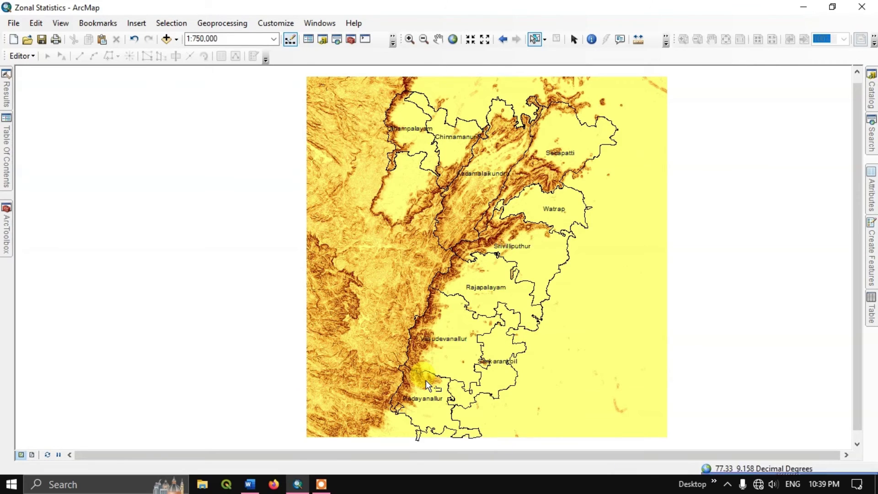
Open the ZonalSt_shp10 table, view the Chinnamanur row, and pan the map left
left_click(6, 155)
right_click(112, 394)
left_click(159, 257)
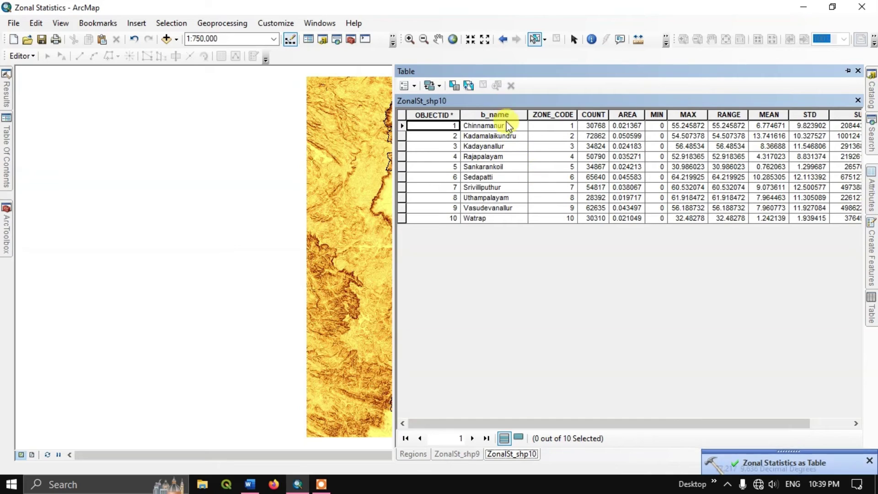
left_click(496, 126)
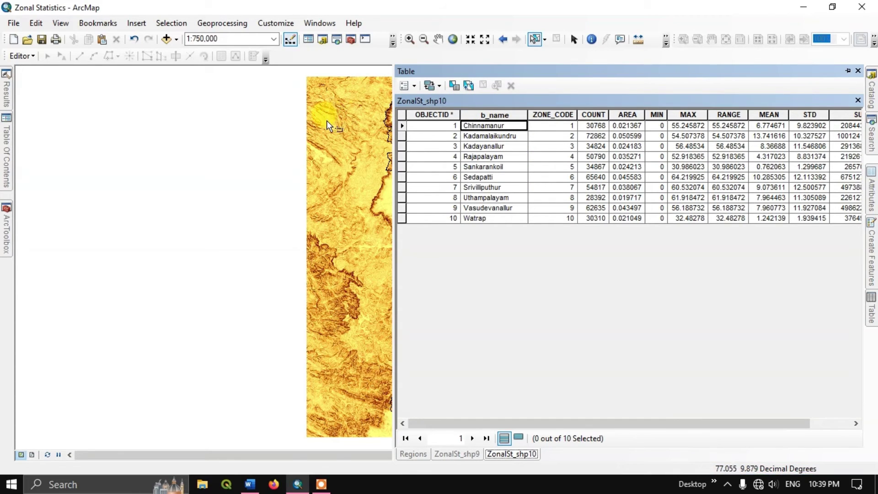
left_click(438, 40)
left_click_drag(349, 207, 92, 207)
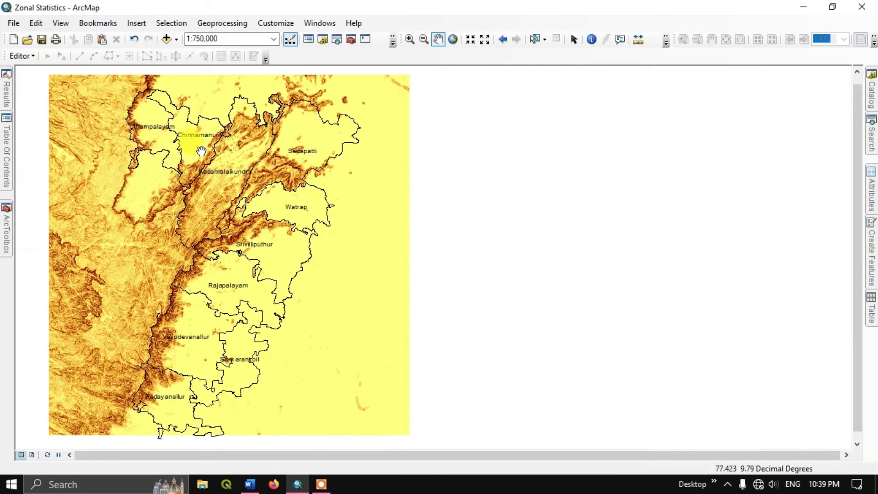
Reopen ZonalSt_shp10 and review Chinnamanur's MIN, MAX and RANGE slope values
mouse_move(3, 163)
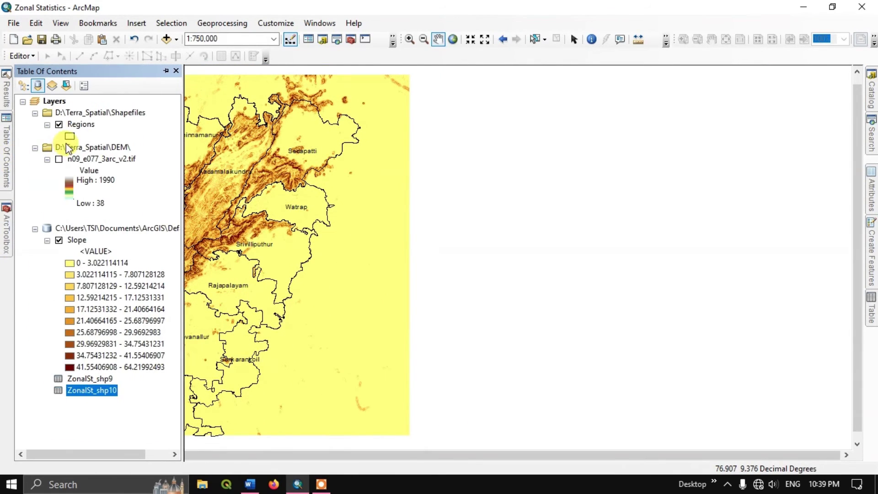
right_click(112, 390)
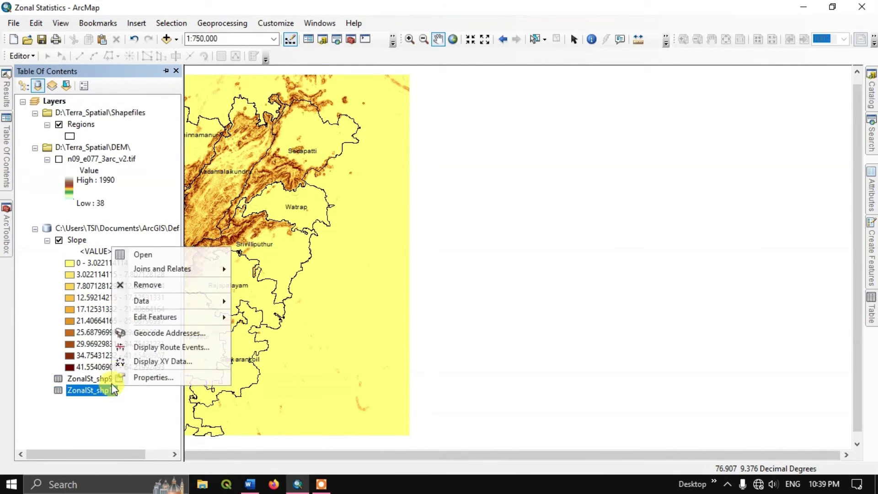
left_click(139, 255)
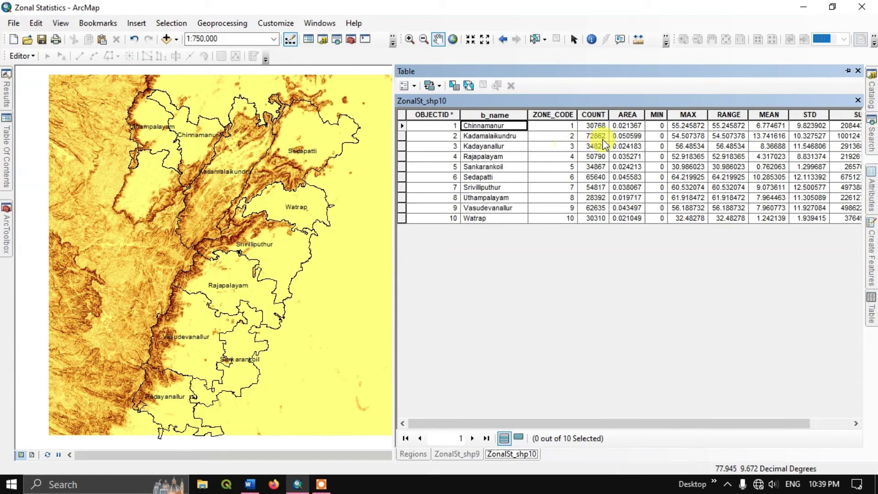
left_click(664, 125)
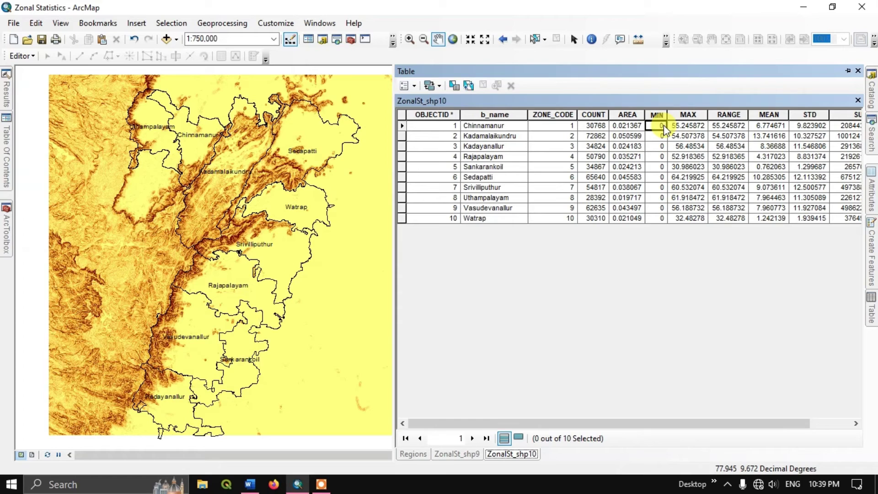
key("Right")
key("Right")
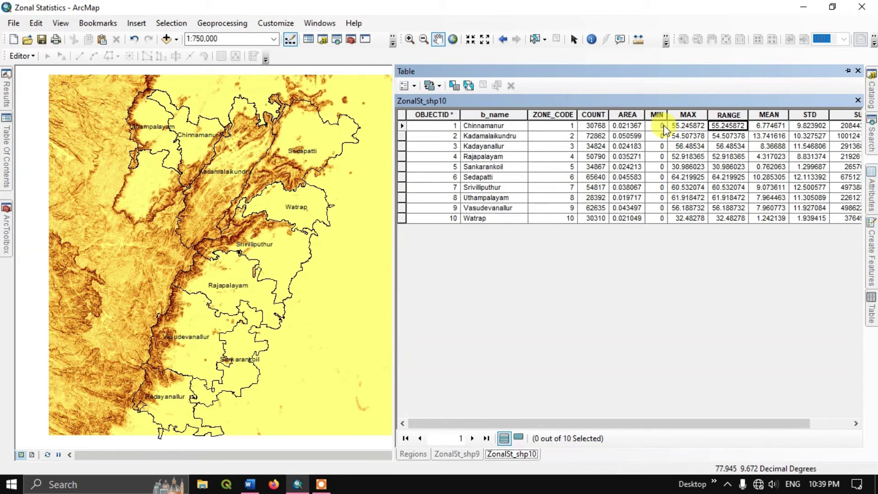
key("Right")
key("Right")
key("Right")
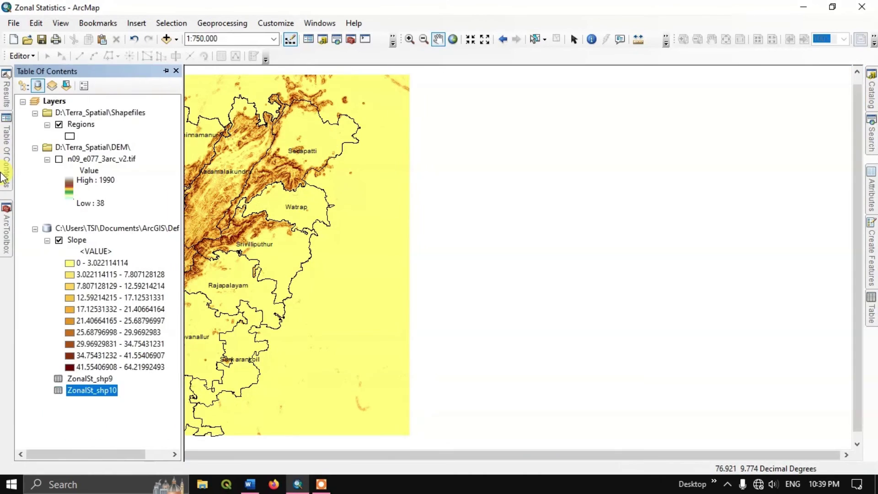
left_click(7, 167)
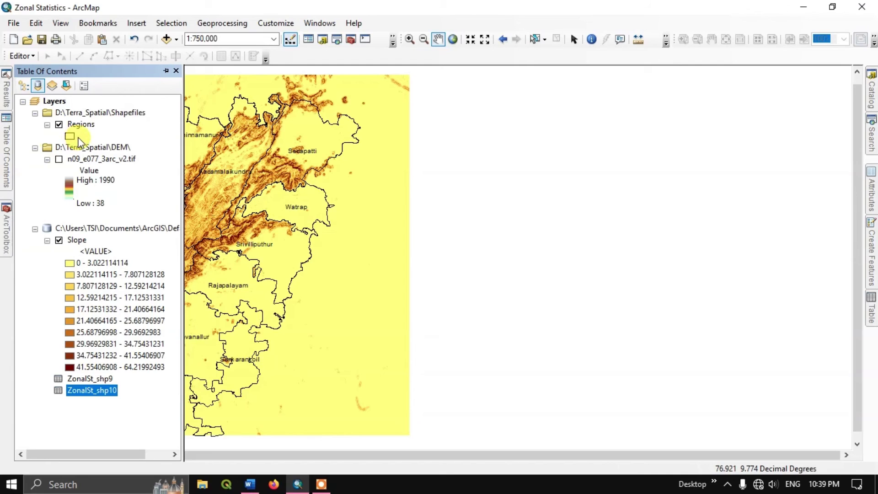
Join the slope zonal statistics table to Regions, matching on b_name in both
left_click(86, 125)
right_click(94, 127)
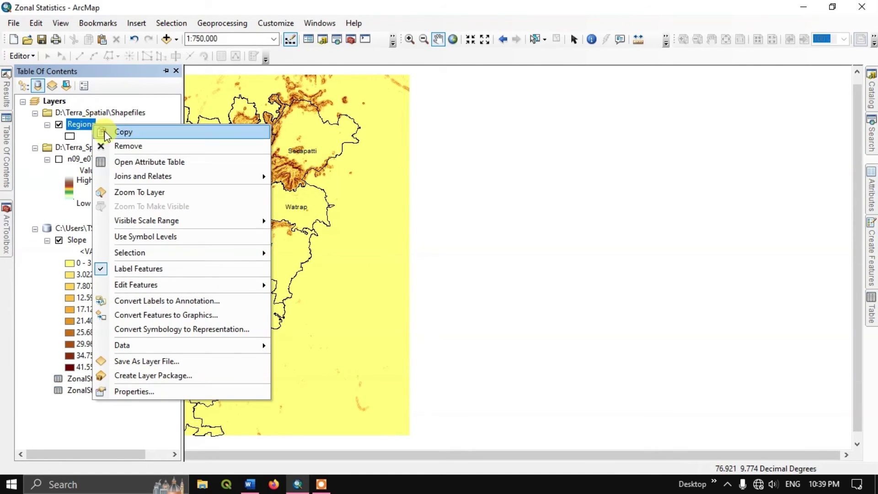
mouse_move(146, 176)
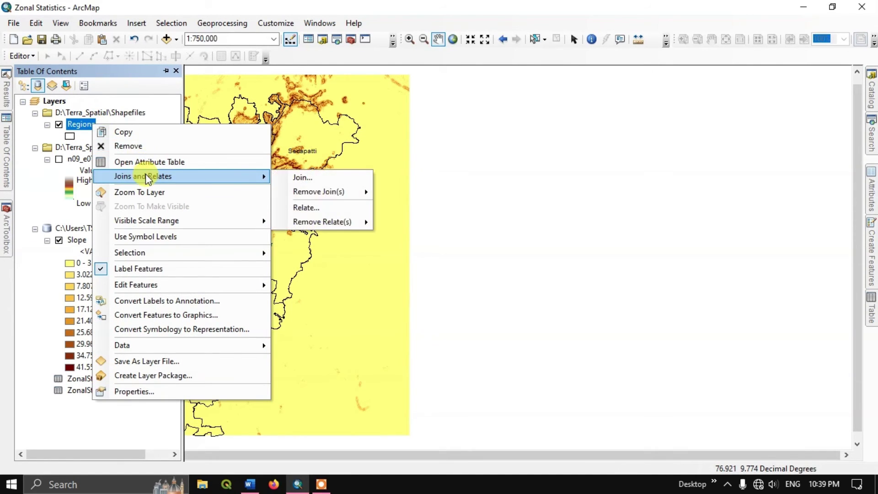
left_click(306, 180)
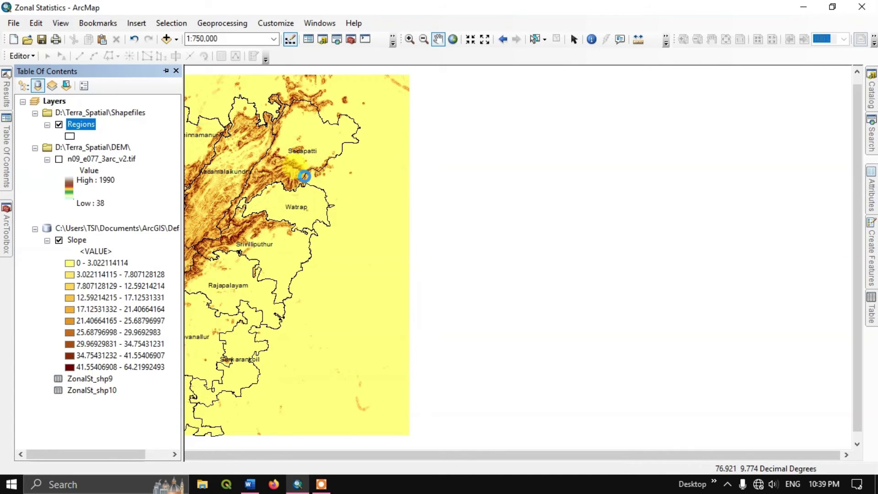
left_click(549, 155)
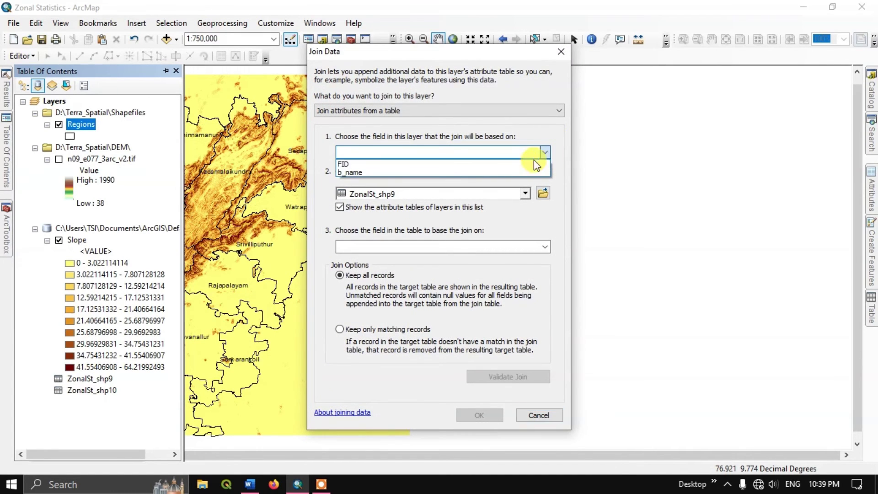
left_click(359, 170)
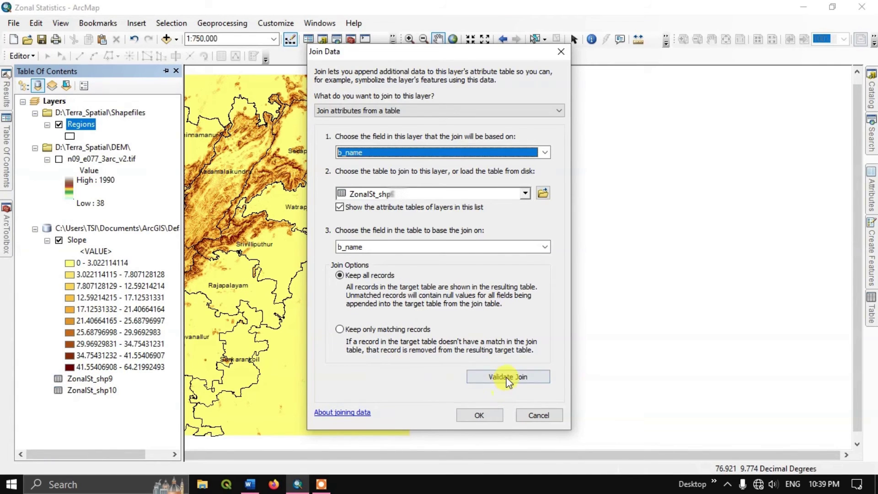
left_click(487, 416)
left_click(33, 87)
right_click(78, 127)
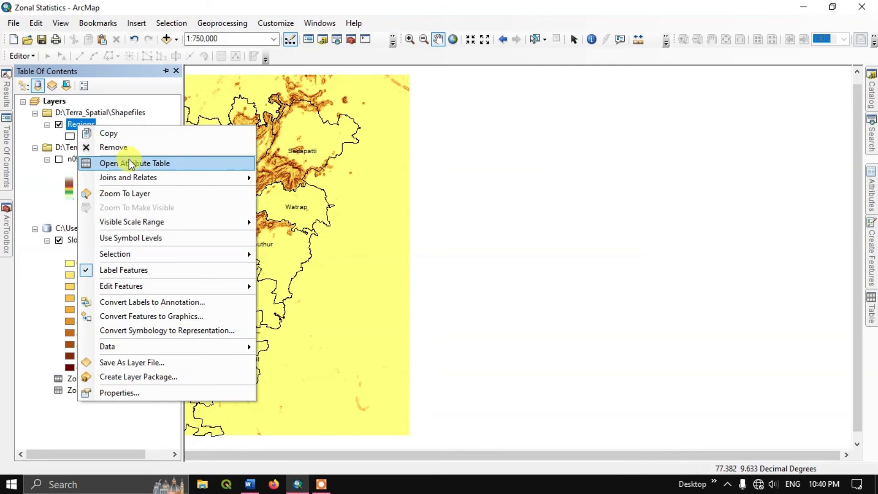
Open the Regions attribute table and check the joined MAX and neighbouring statistics columns
left_click(130, 163)
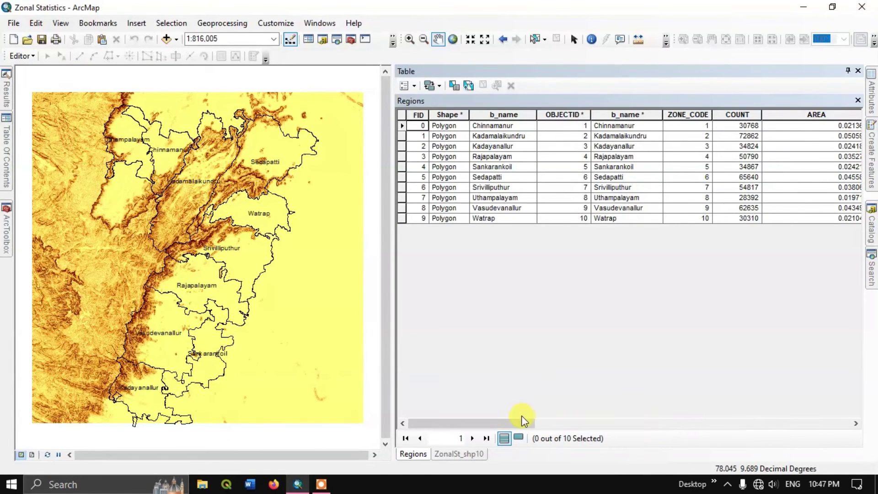
left_click_drag(524, 419, 667, 422)
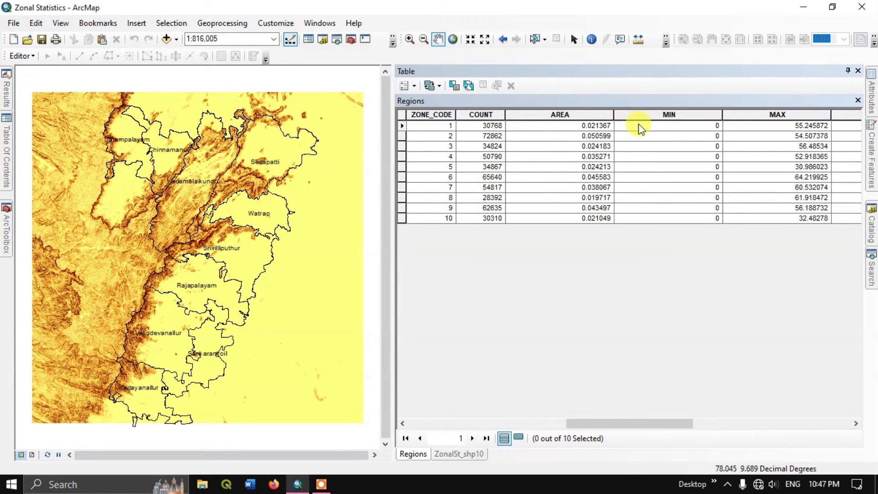
left_click(747, 129)
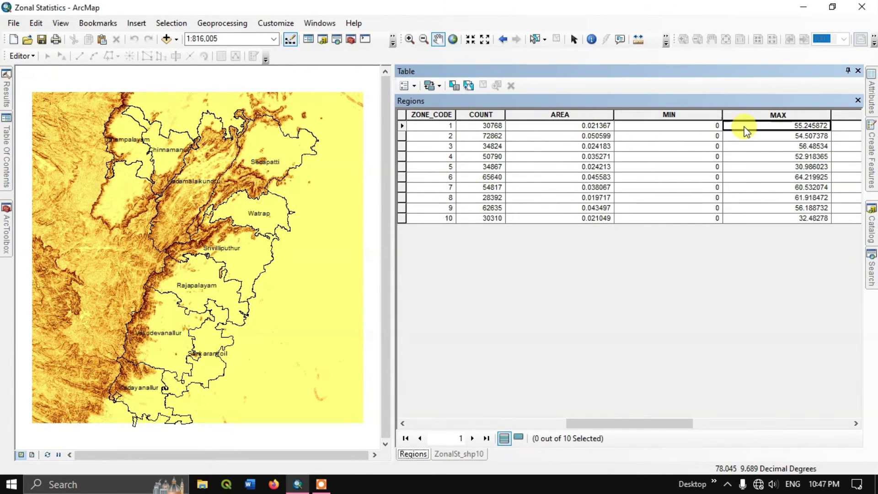
key("Right")
key("Right")
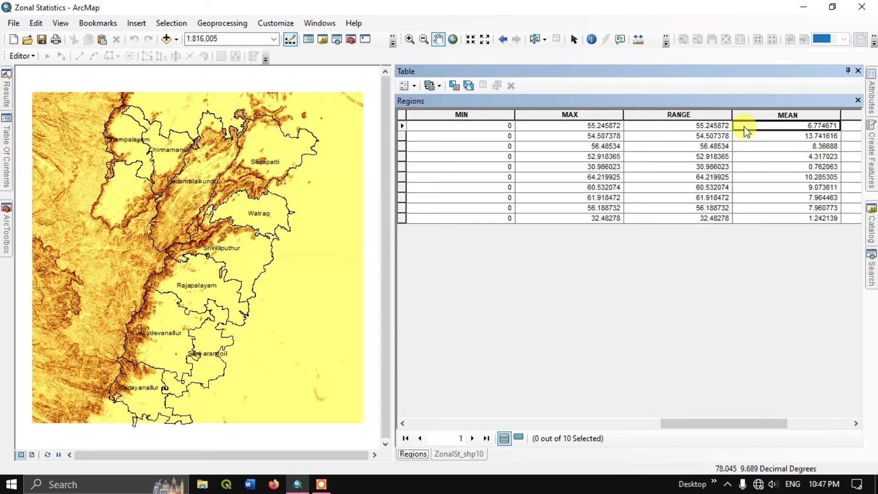
key("Right")
key("Right")
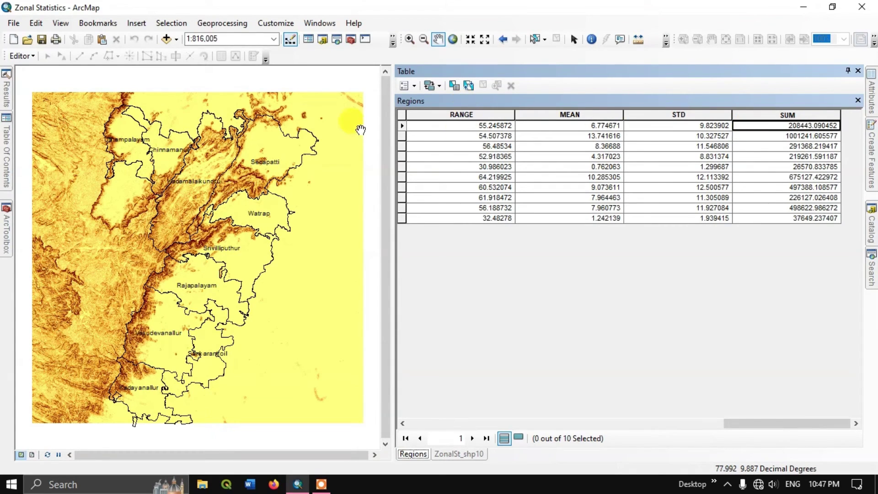
mouse_move(3, 144)
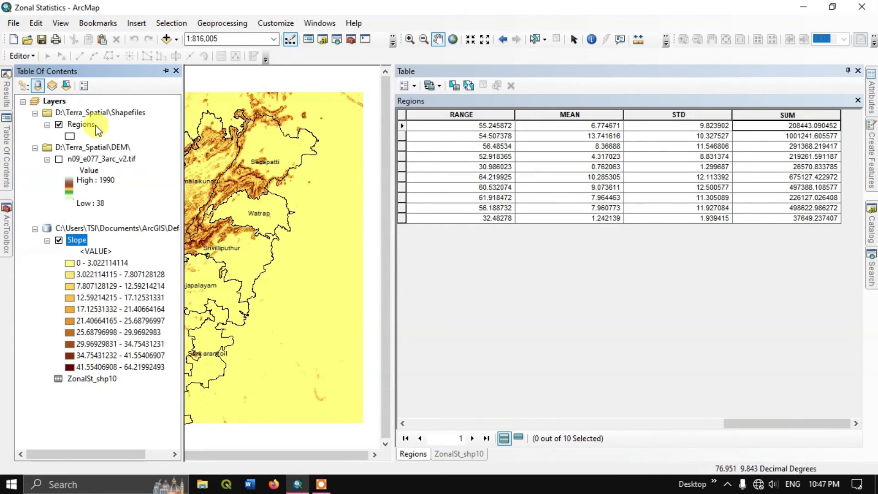
right_click(80, 124)
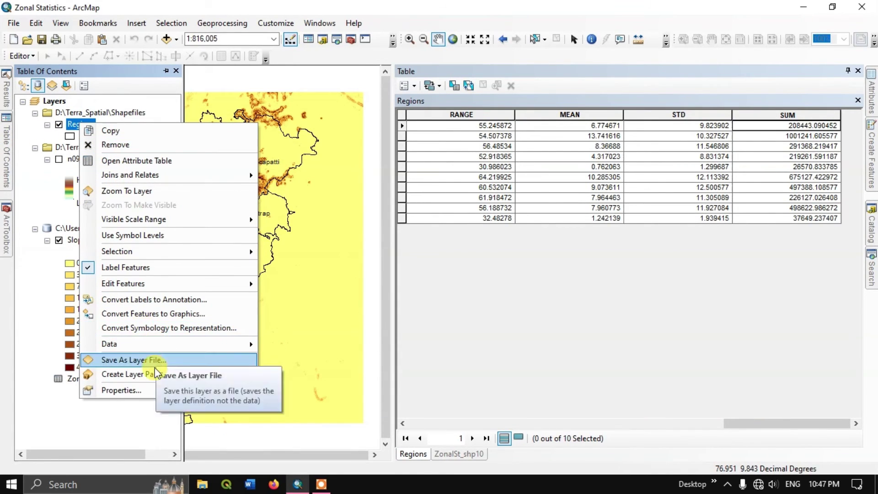
Symbolize Regions by Unique values on the MAX field, adding all ten values
left_click(152, 388)
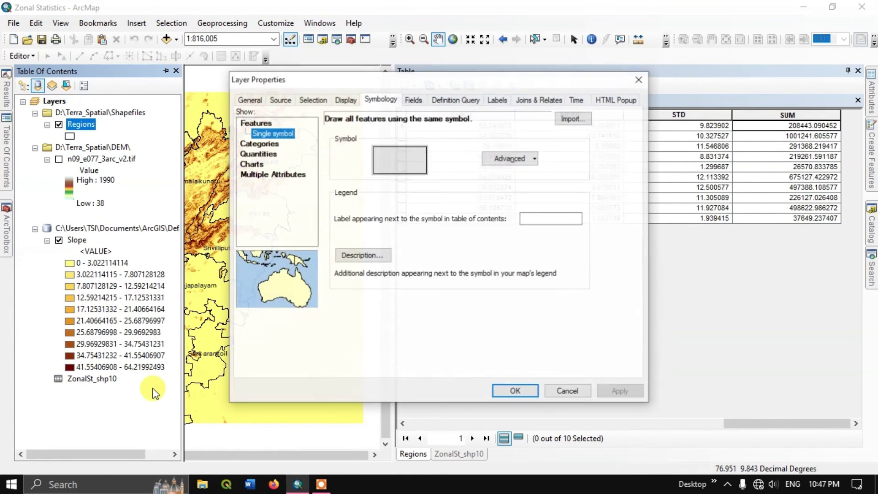
left_click(270, 144)
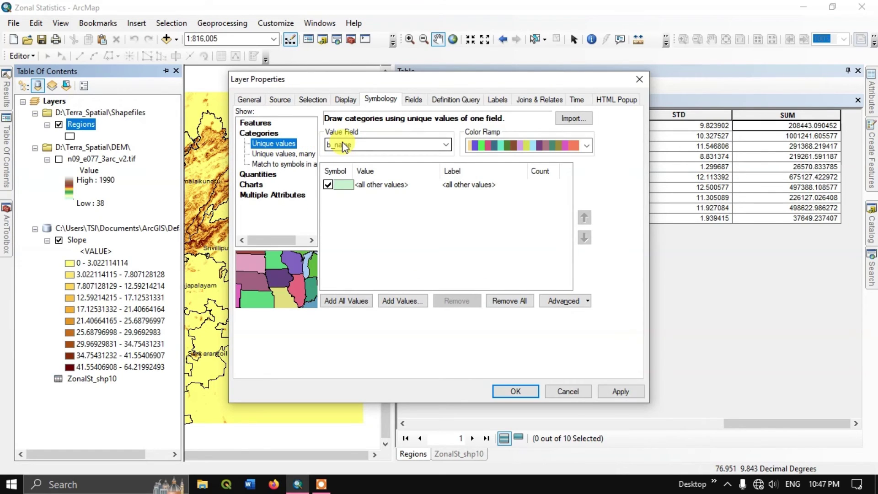
left_click(344, 145)
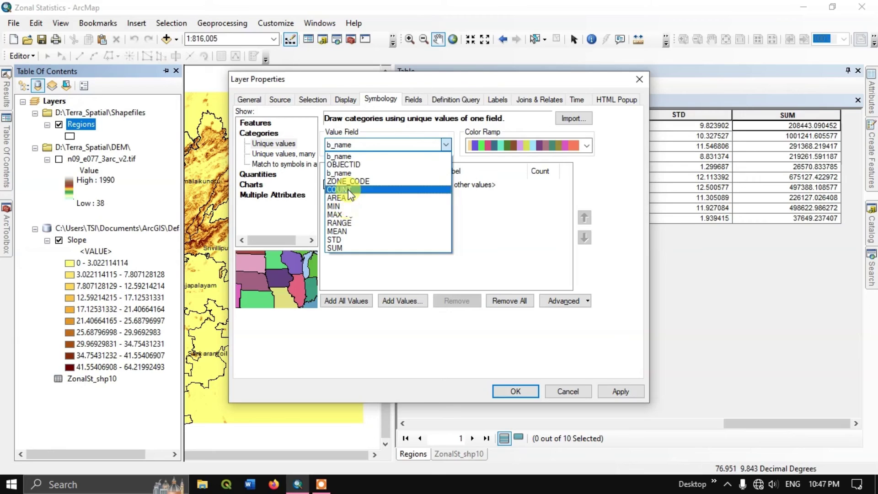
left_click(348, 215)
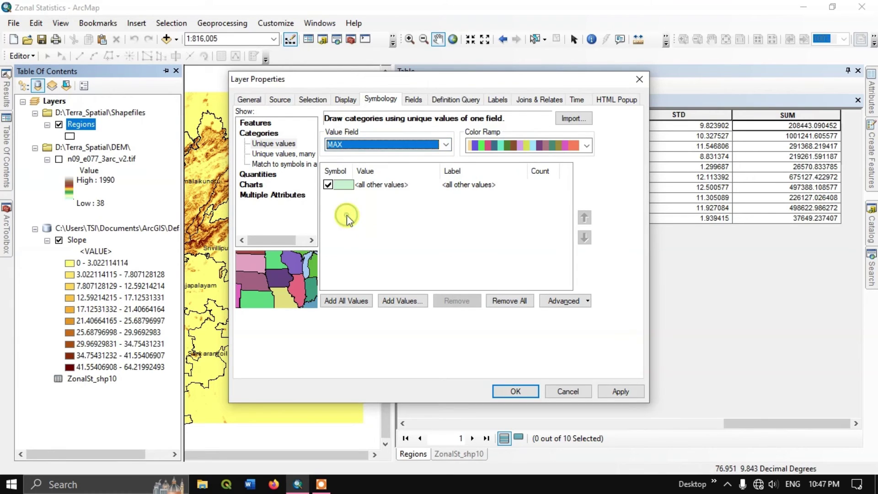
left_click(352, 302)
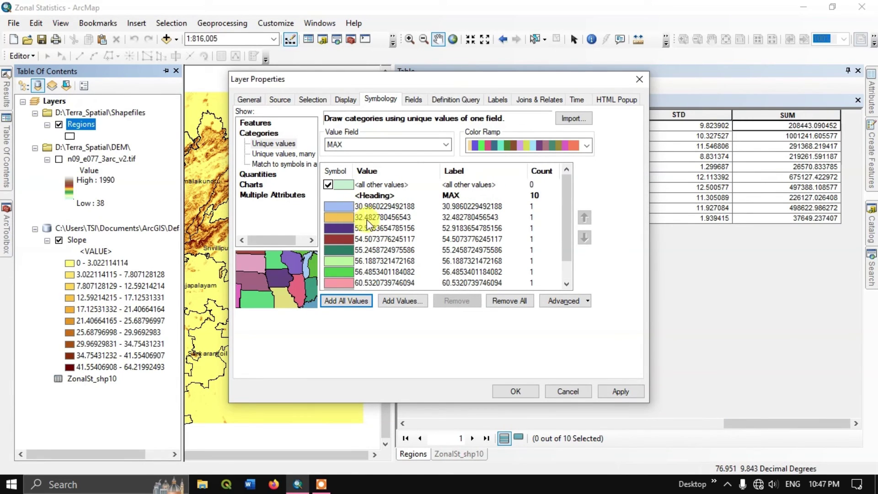
scroll(366, 260, "down", 1)
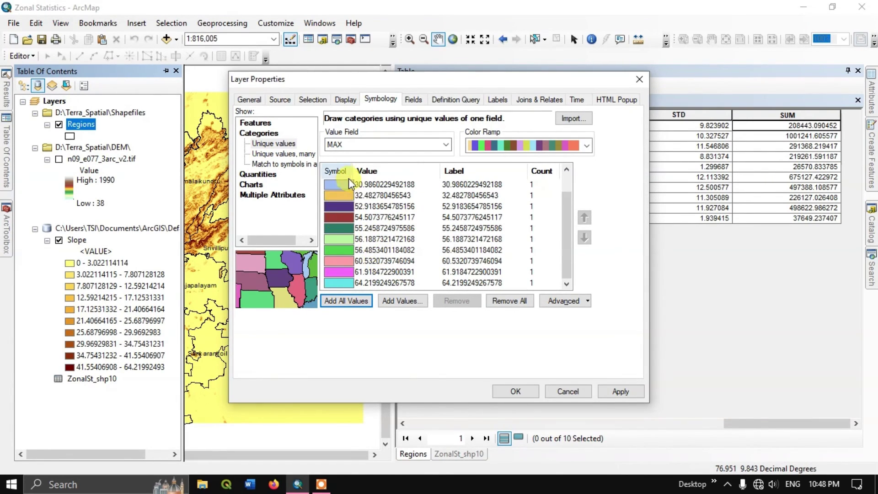
left_click(625, 392)
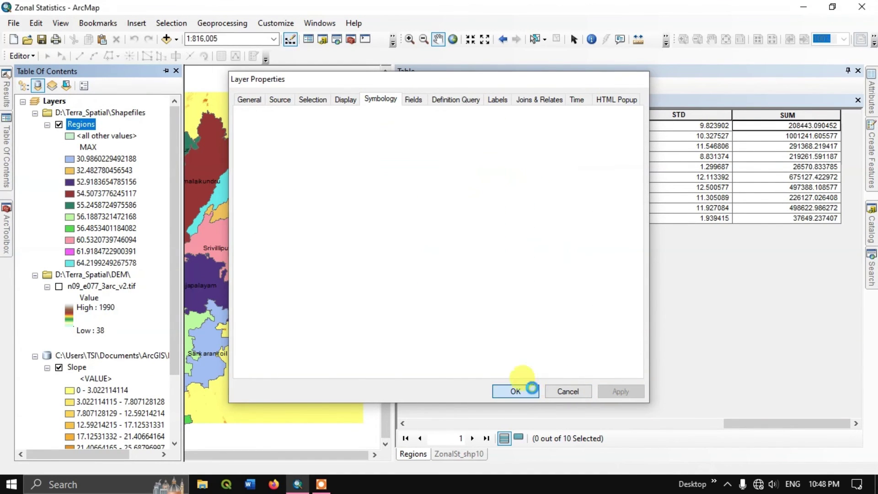
left_click(515, 391)
scroll(346, 192, "up", 3)
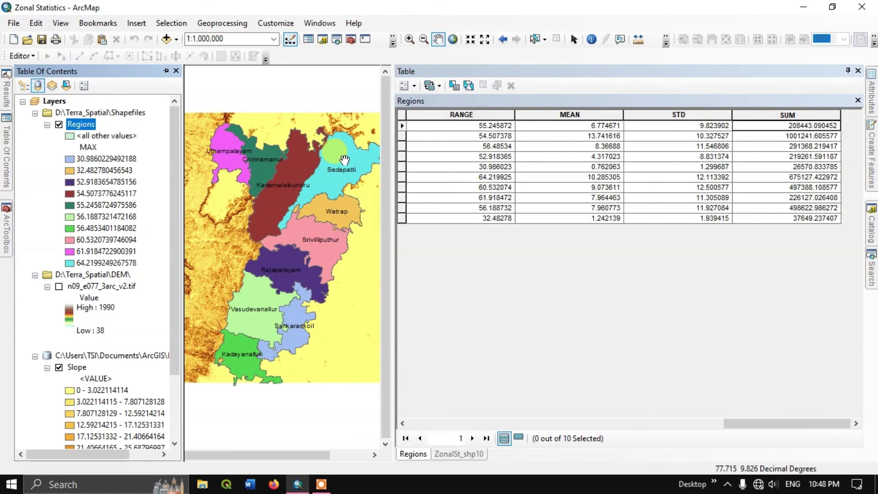
scroll(345, 171, "up", 1)
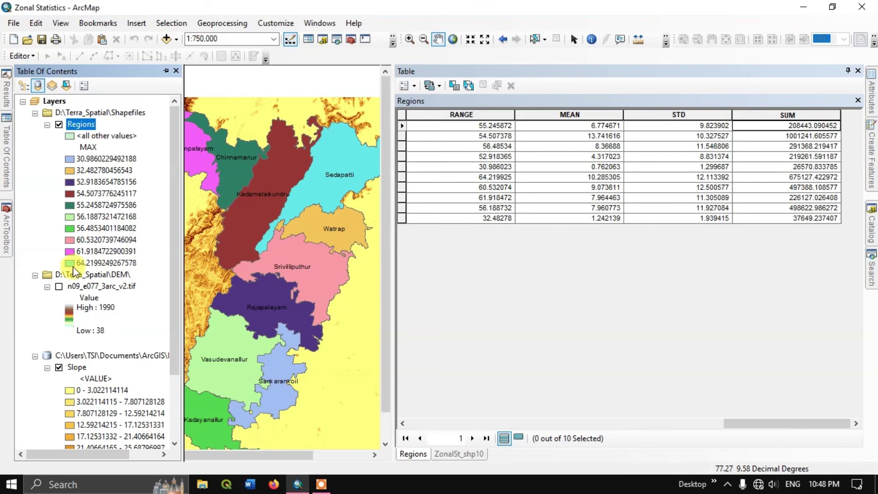
scroll(344, 170, "up", 1)
scroll(344, 170, "up", 1)
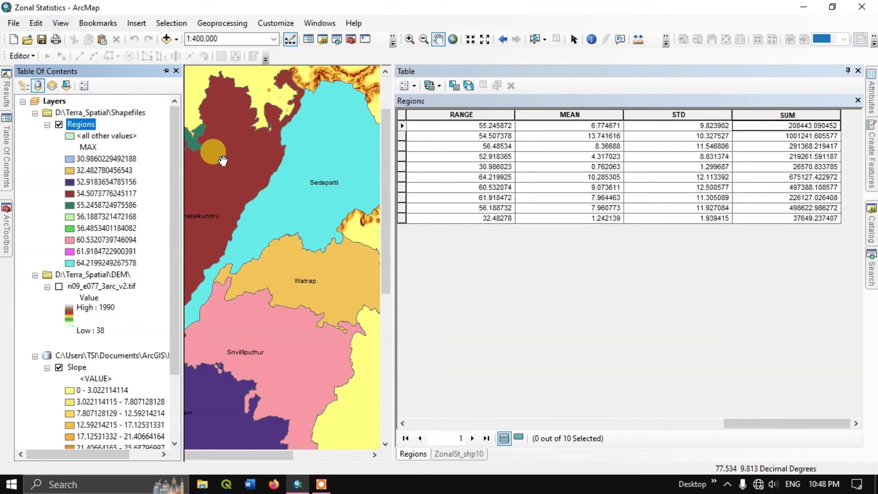
left_click_drag(210, 190, 161, 188)
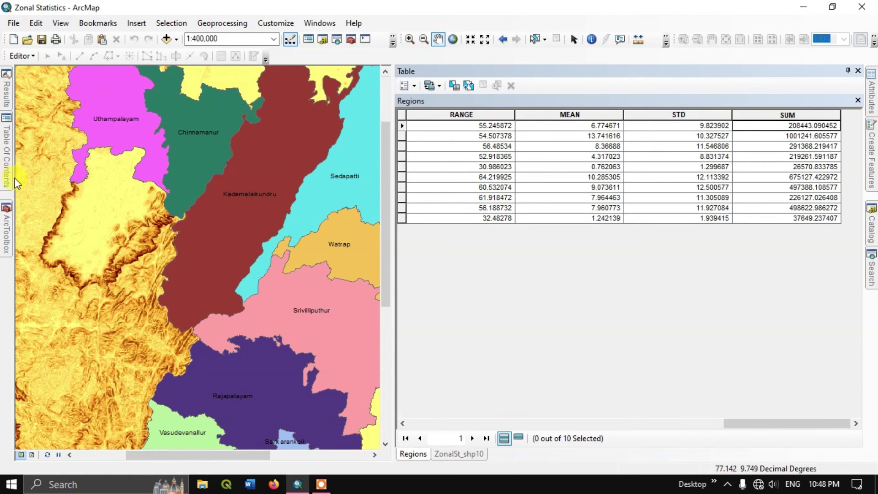
mouse_move(7, 176)
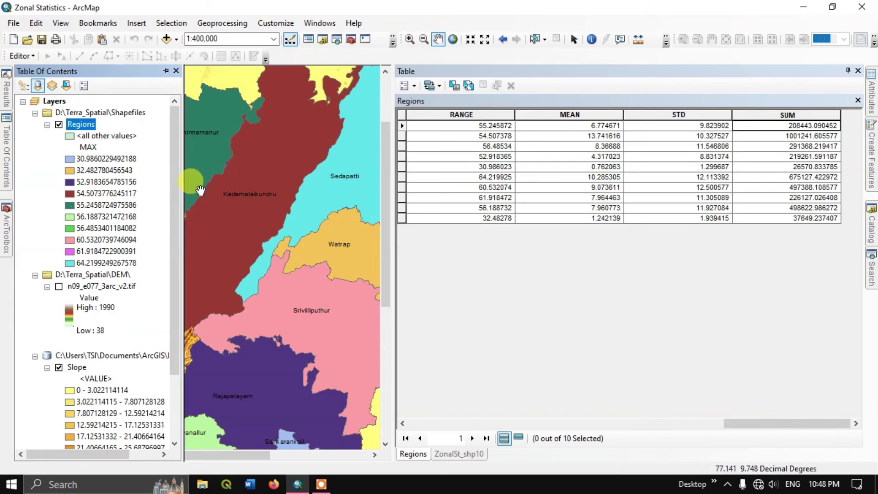
scroll(265, 161, "up", 2)
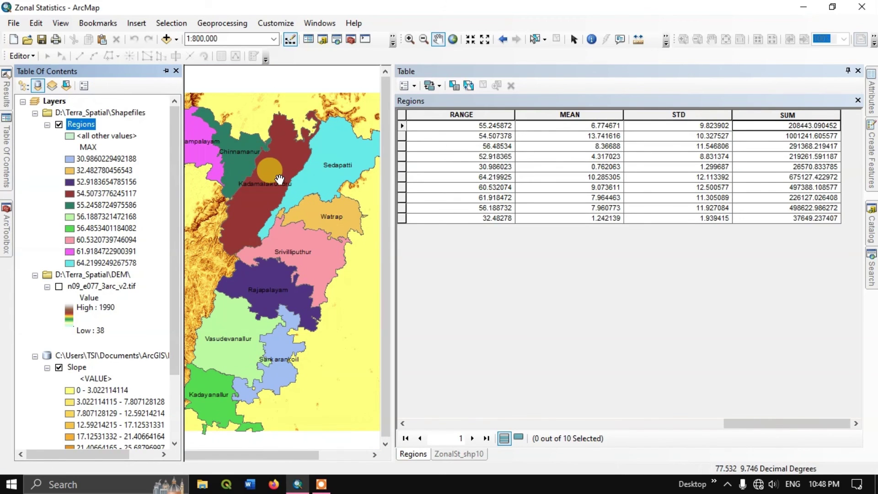
scroll(289, 172, "up", 1)
scroll(289, 173, "up", 1)
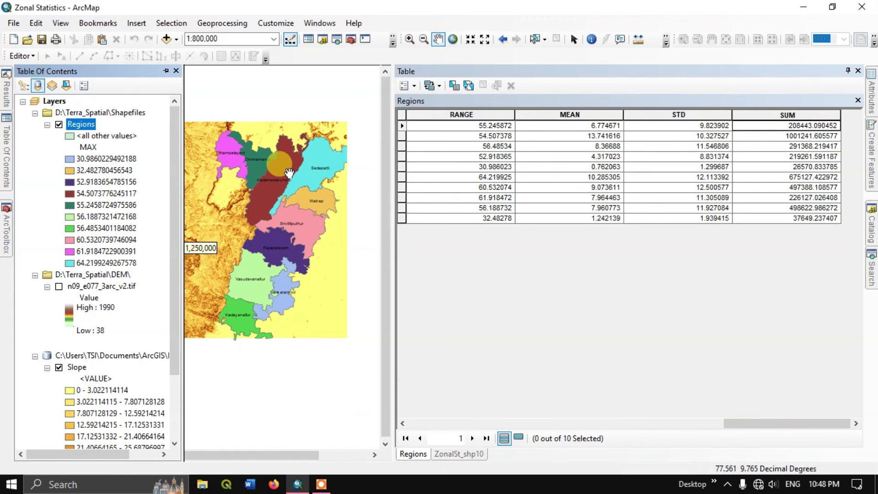
left_click(59, 287)
left_click(60, 288)
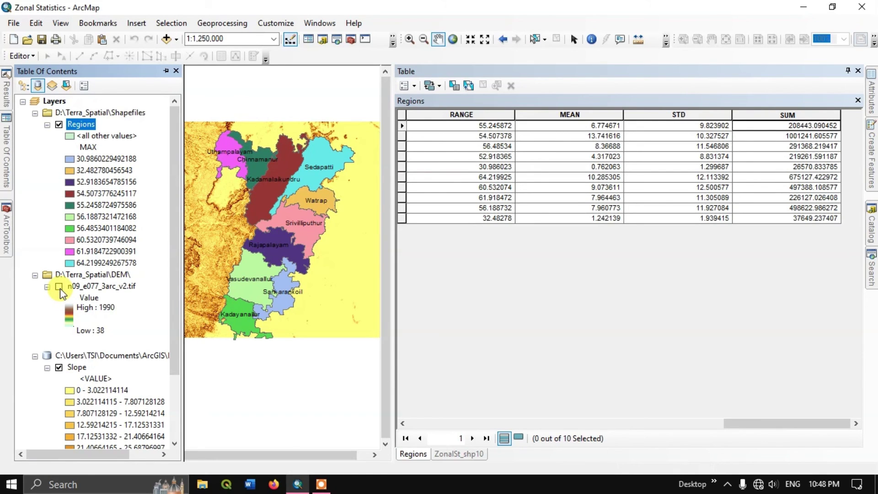
scroll(276, 179, "down", 2)
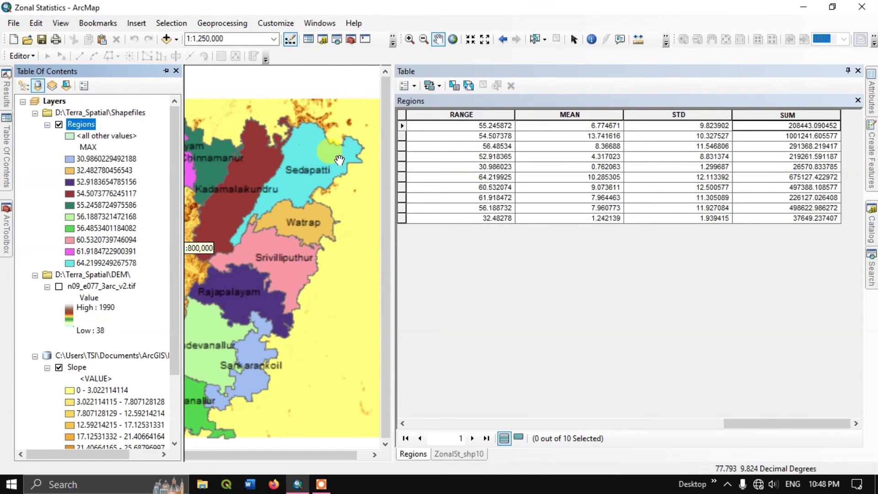
scroll(226, 132, "down", 1)
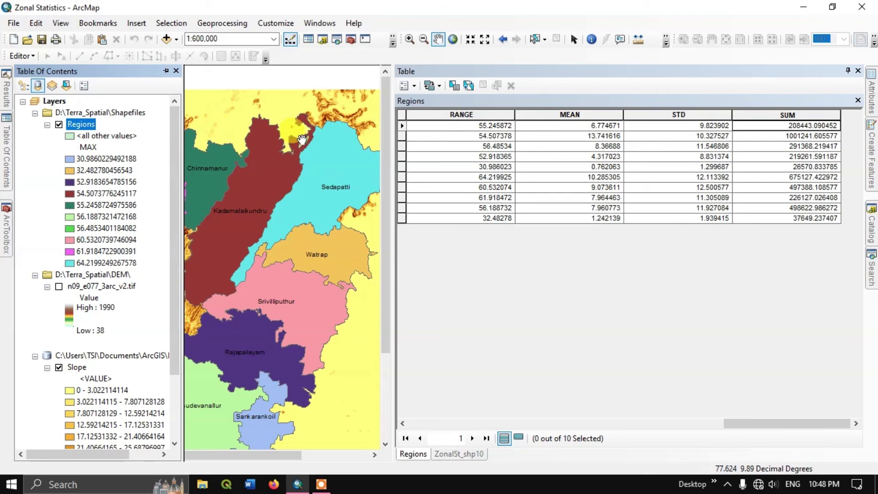
left_click(165, 71)
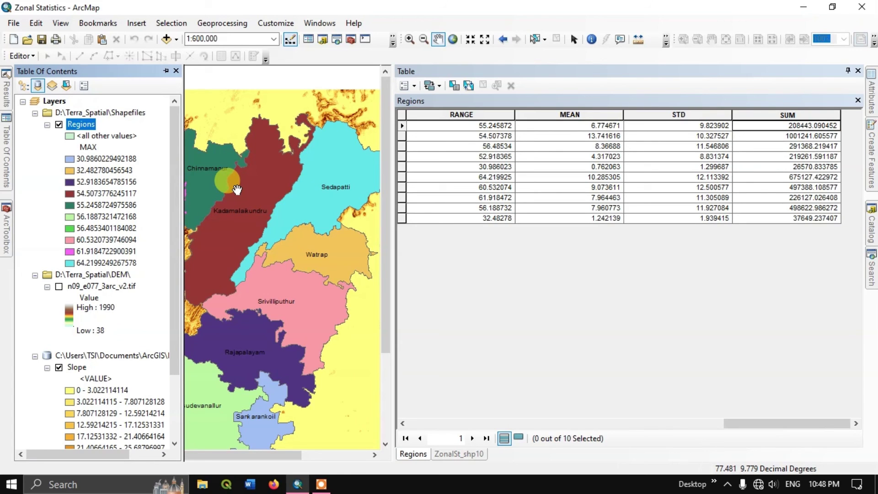
scroll(237, 190, "up", 2)
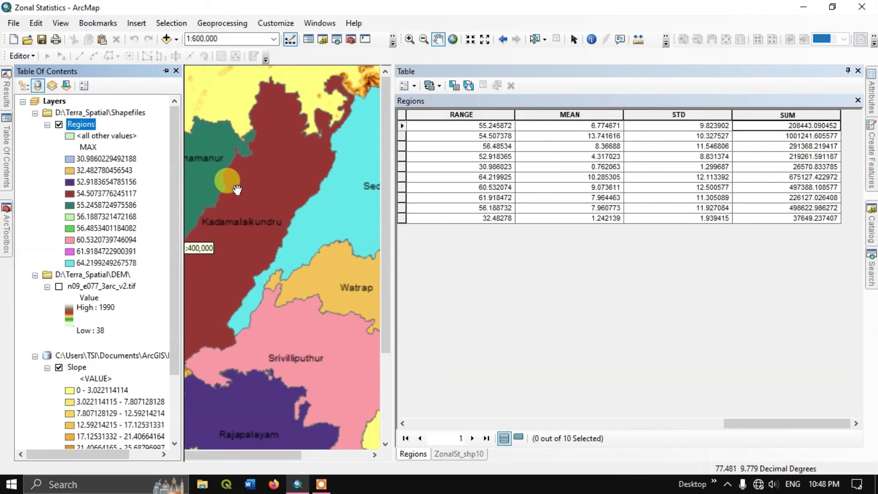